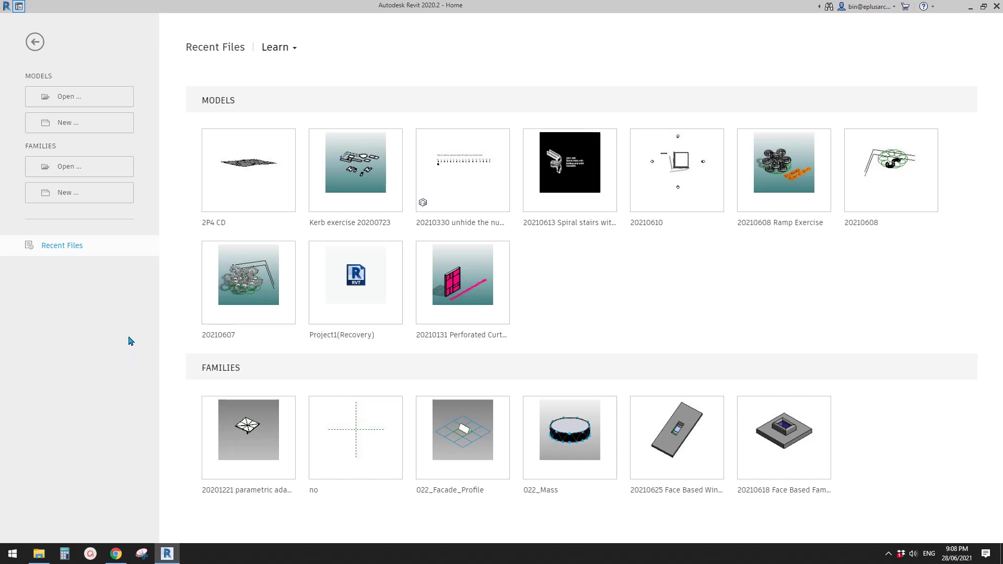
Create a new project, choosing another listed template in place of the Construction Template
click(78, 123)
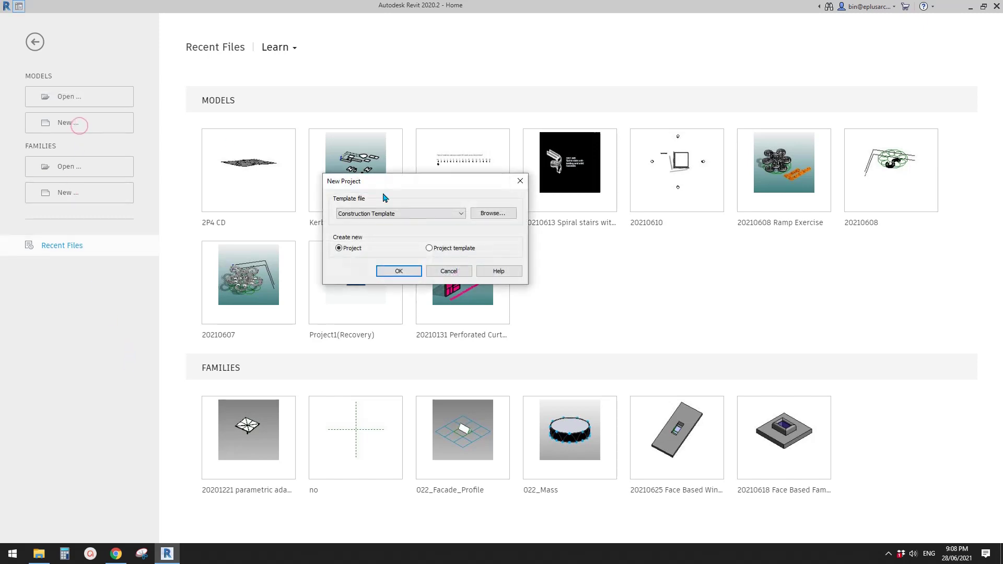
click(417, 214)
click(368, 239)
click(409, 273)
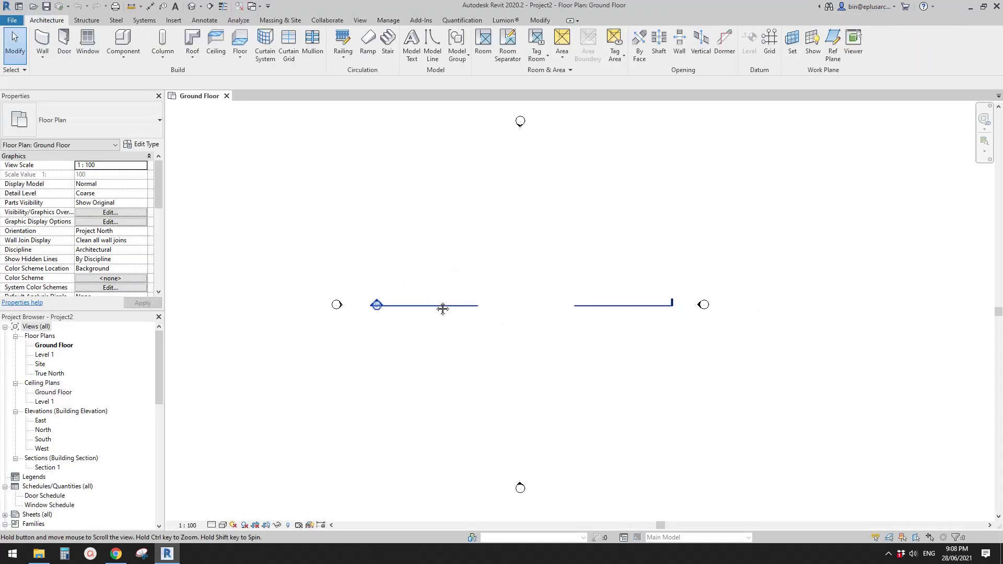
View the Site floor plan and return to the Ground Floor plan to compare the two views
middle_drag(397, 196, 324, 211)
middle_drag(344, 372, 387, 371)
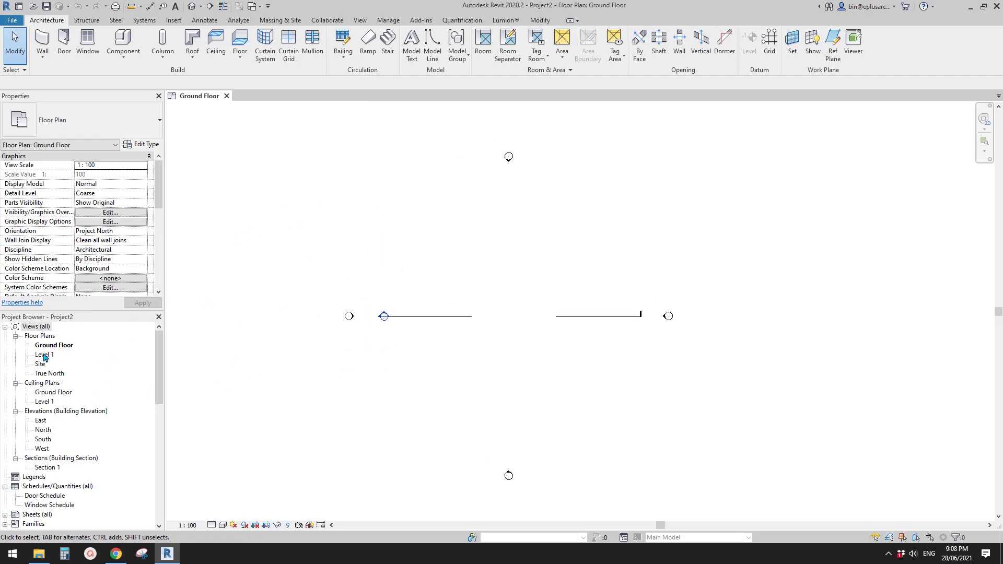
double_click(39, 366)
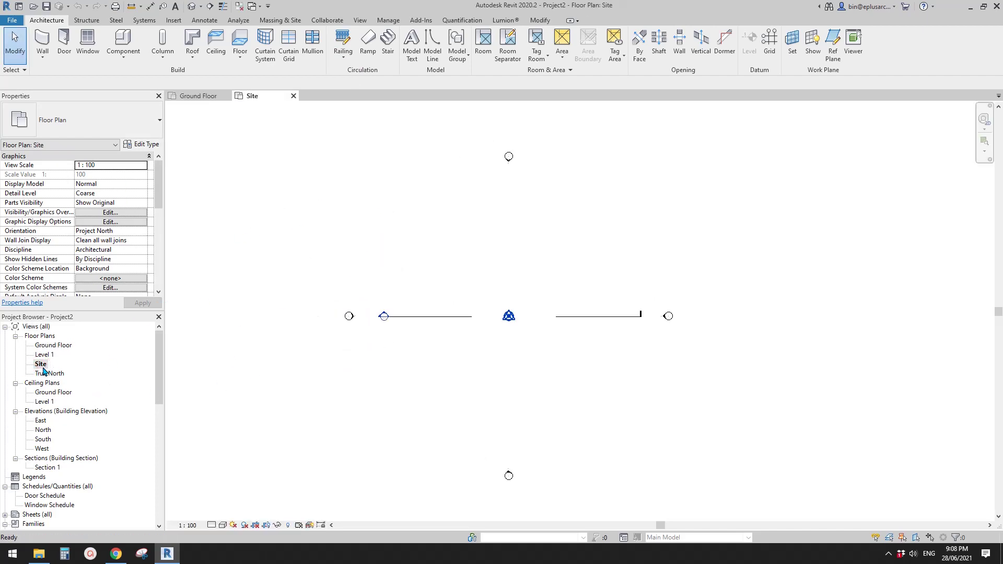
double_click(52, 346)
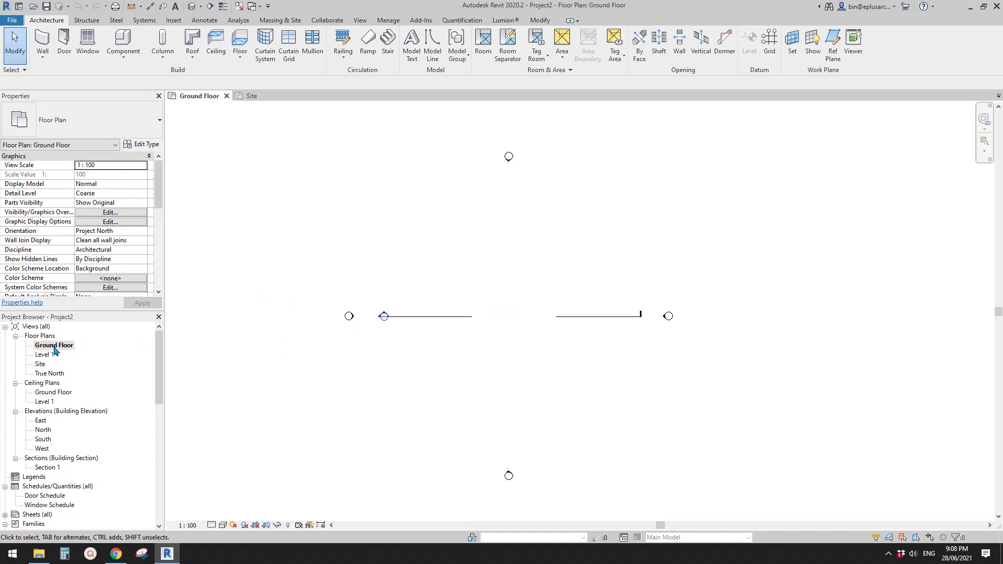
Check the Topography category's visibility in the Ground Floor plan's Visibility/Graphic Overrides, leaving the settings as they are
key(v)
key(g)
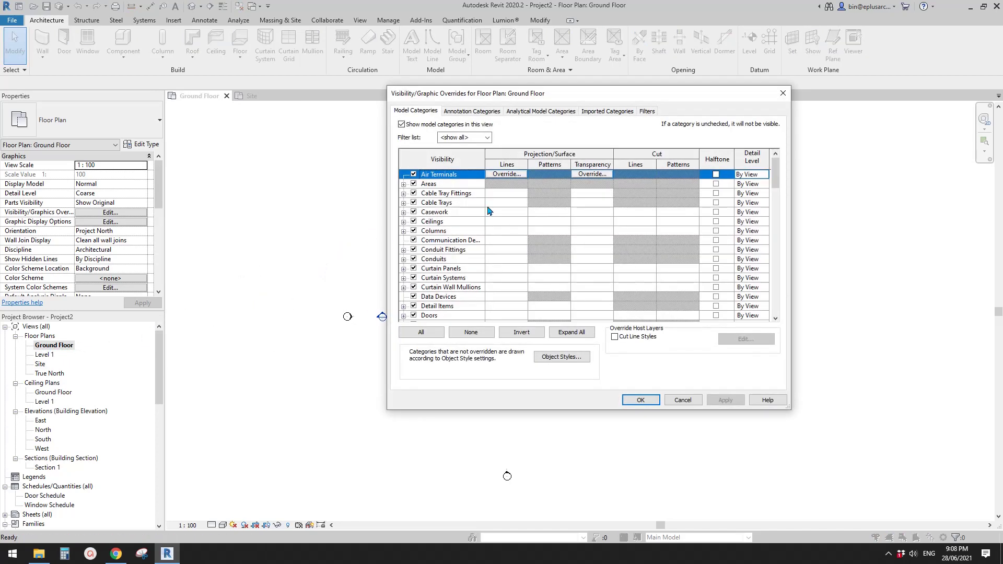
drag(548, 97, 437, 130)
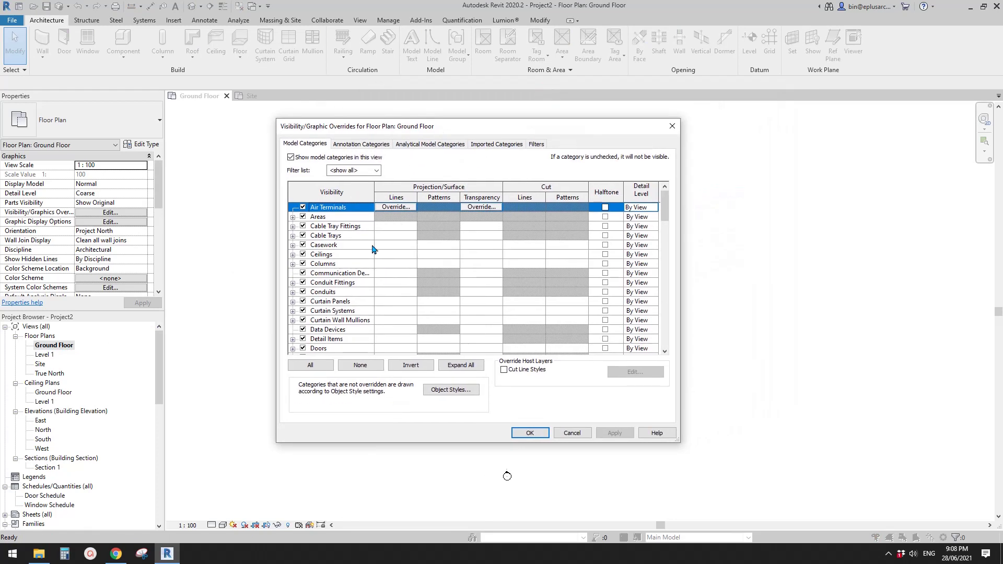
key(Down)
key(Down)
key(Down)
key(Down)
key(Down)
key(Down)
key(Down)
key(Down)
key(Down)
key(Down)
key(Down)
key(Down)
key(Down)
key(Down)
key(Down)
key(Down)
key(Down)
key(Down)
key(Down)
key(Down)
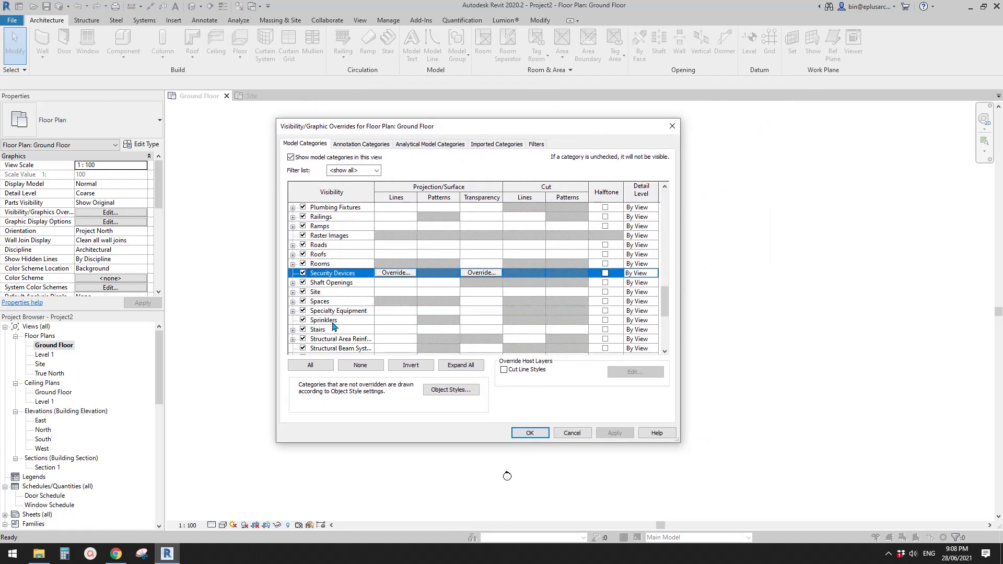
key(Down)
key(Down)
key(Down)
key(Down)
key(Down)
key(Down)
key(Down)
key(Down)
key(Down)
key(Down)
key(Down)
key(Down)
key(Down)
key(Down)
key(Down)
key(Down)
key(Down)
key(Down)
key(Down)
key(Down)
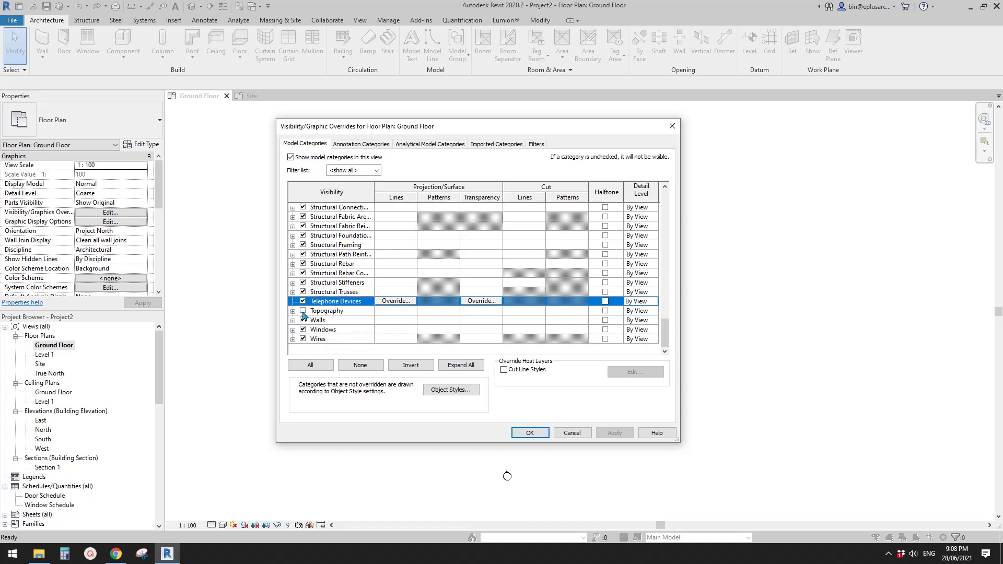
click(575, 432)
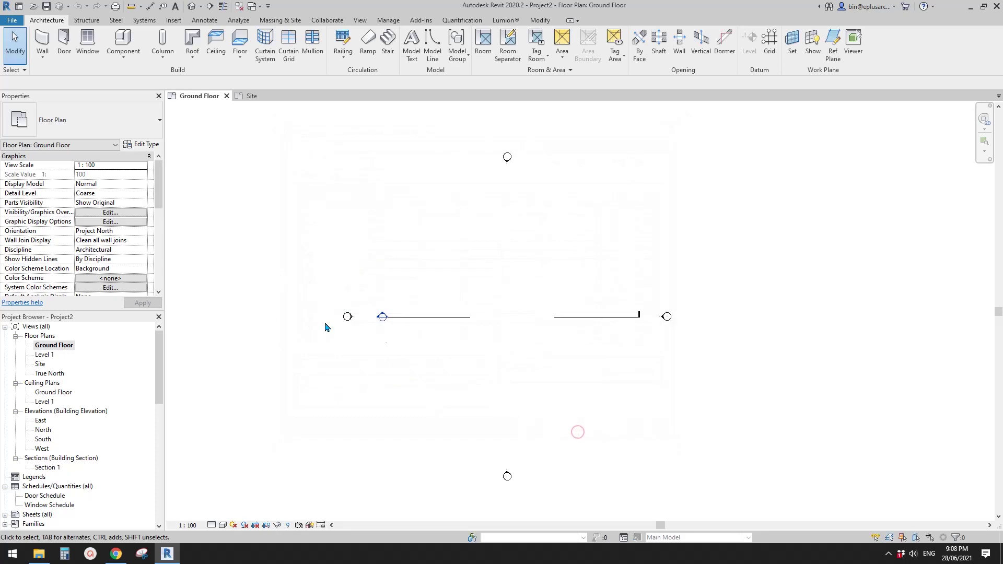
In the Site floor plan, start a toposurface and place four points at elevation 0 in a column along its west side
middle_drag(374, 264, 371, 264)
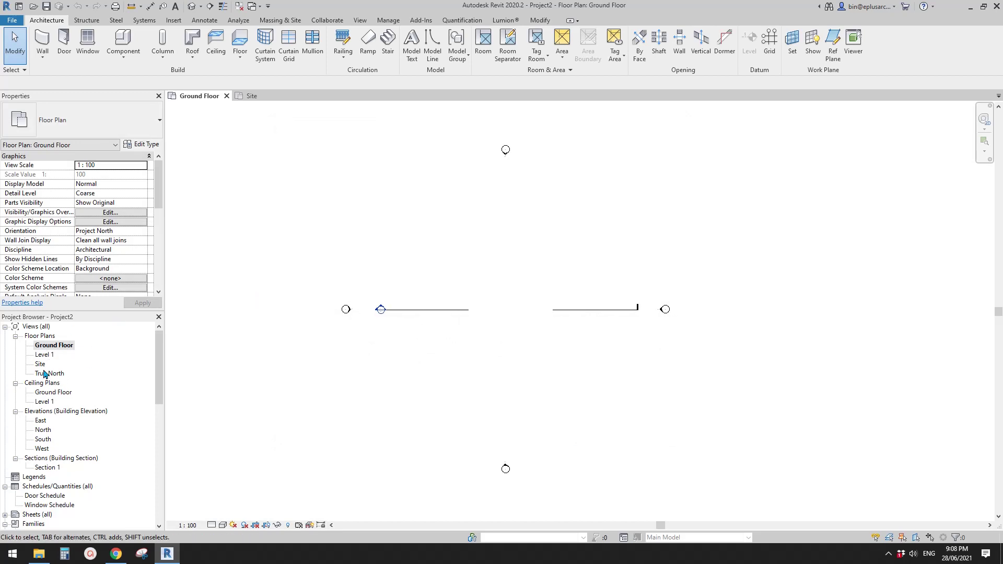
double_click(40, 365)
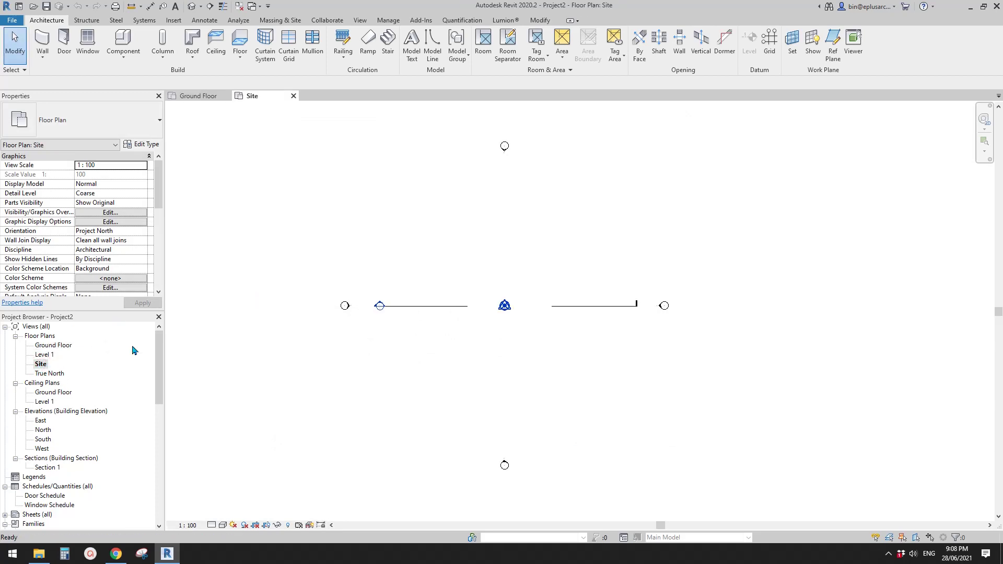
middle_drag(479, 266, 470, 268)
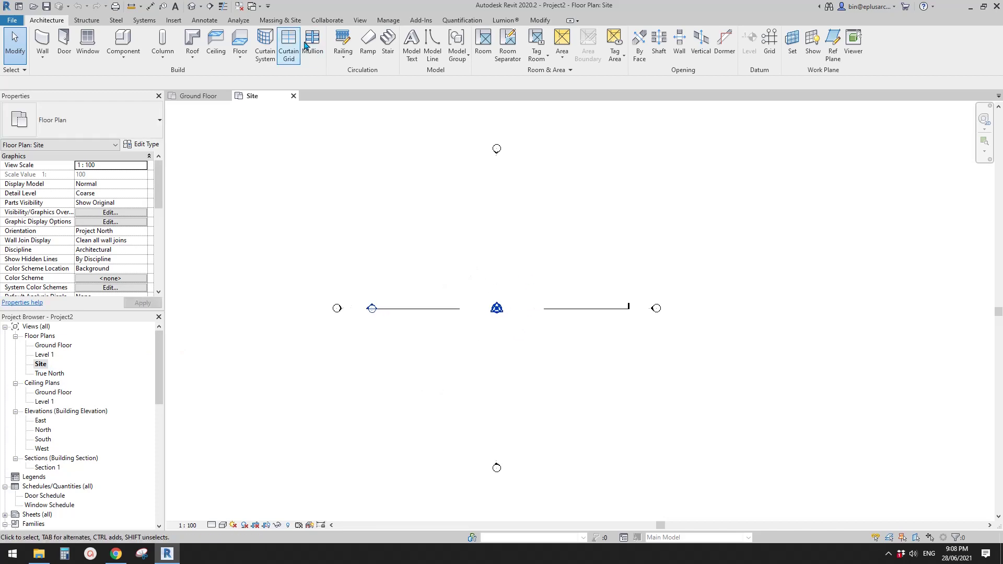
click(282, 21)
click(413, 41)
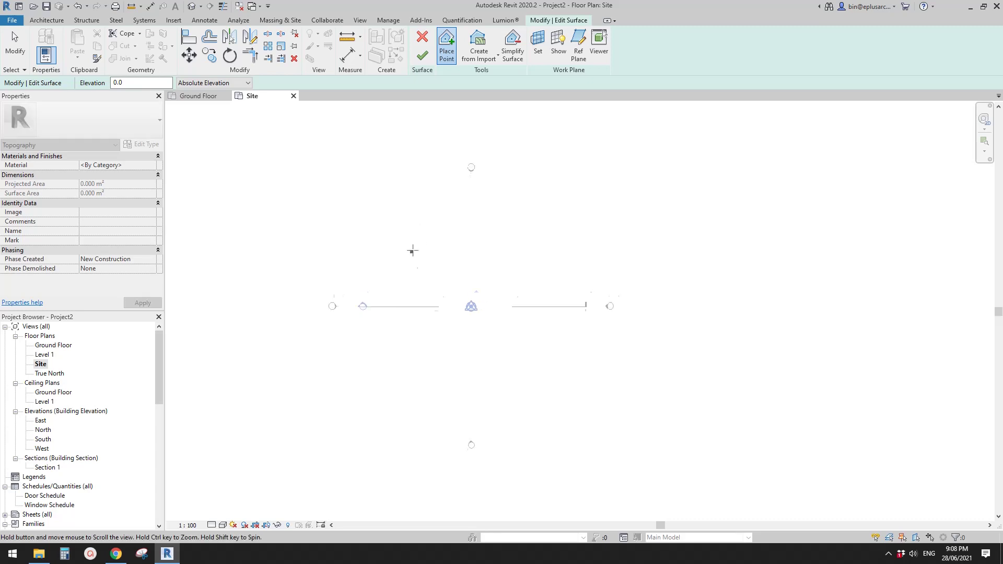
scroll(410, 249, down, 1)
middle_drag(374, 223, 397, 221)
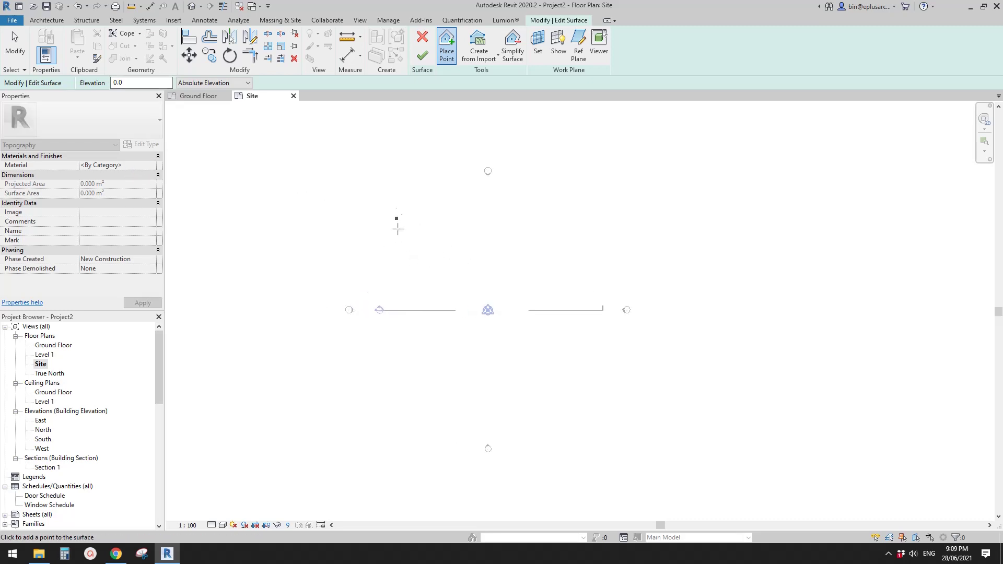
click(395, 214)
click(376, 285)
click(380, 394)
click(388, 458)
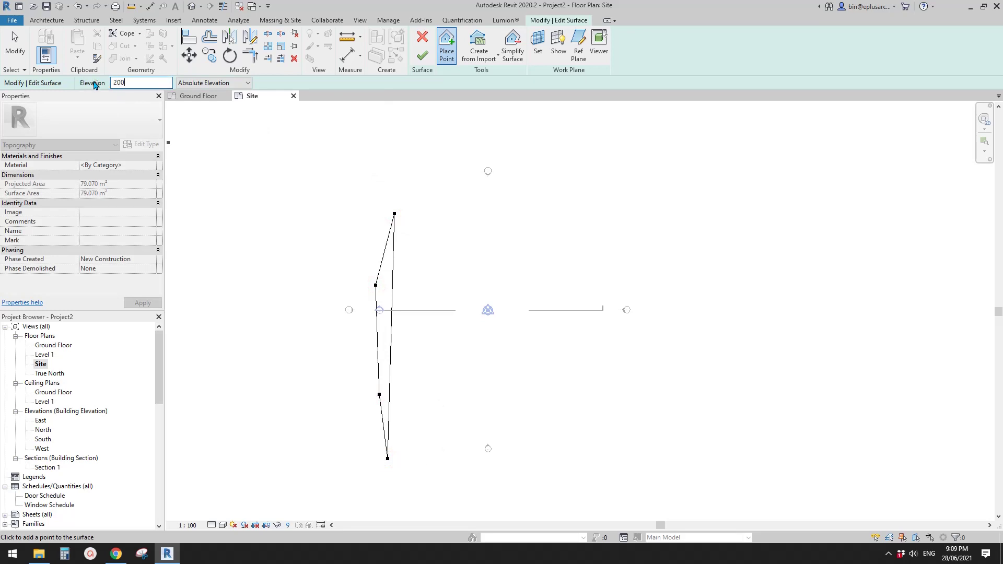
Place four toposurface points at elevation 2000 in a second column just east of the first
click(458, 203)
click(472, 271)
click(460, 401)
click(467, 450)
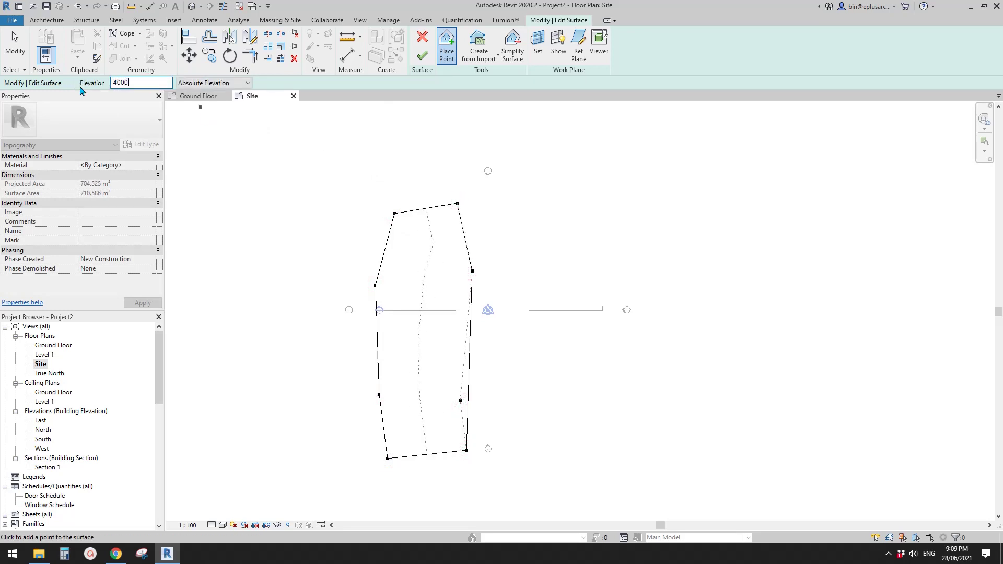
Place four toposurface points at elevation 4000 in a third column further east
click(571, 176)
click(575, 265)
click(572, 351)
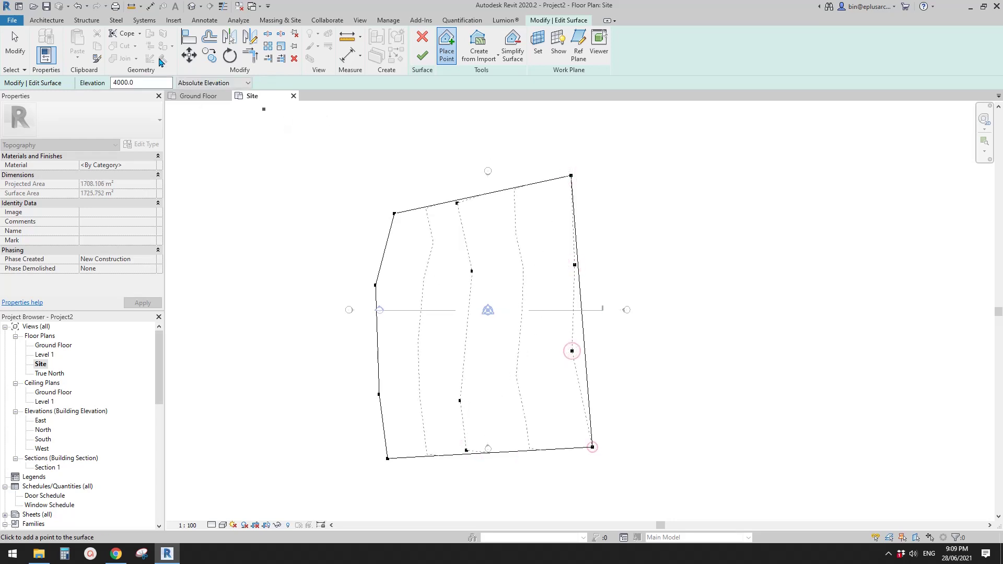
click(592, 447)
Place five toposurface points at elevation 8000 around the far east side and finish the surface
click(776, 167)
click(788, 257)
click(806, 345)
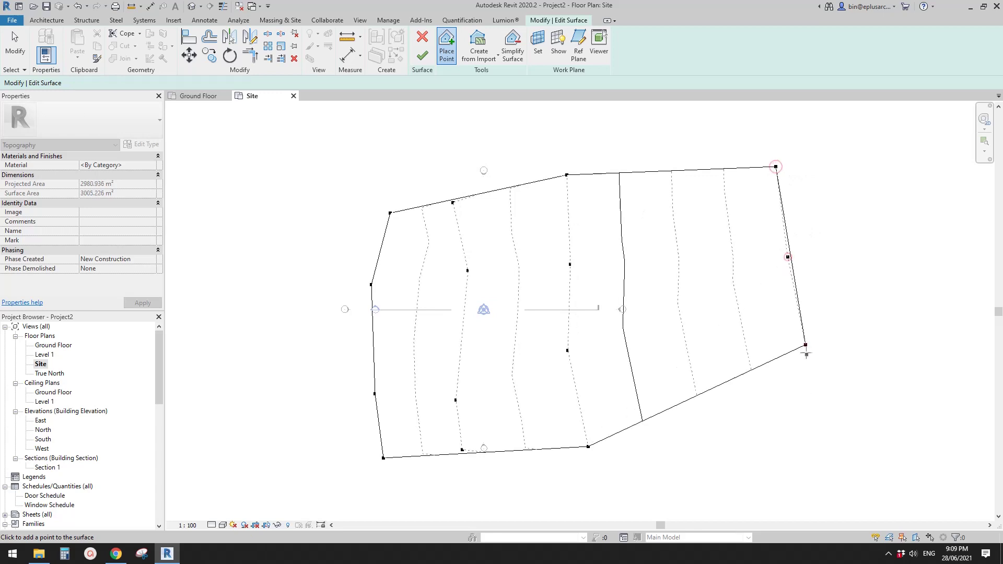
click(810, 424)
middle_drag(838, 433, 795, 344)
click(743, 426)
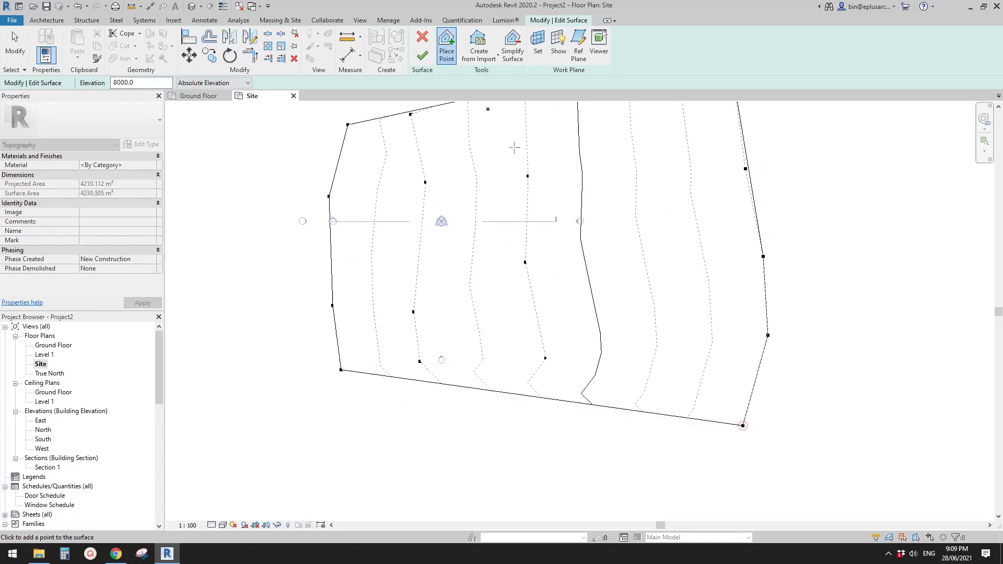
click(423, 55)
middle_drag(599, 192, 593, 212)
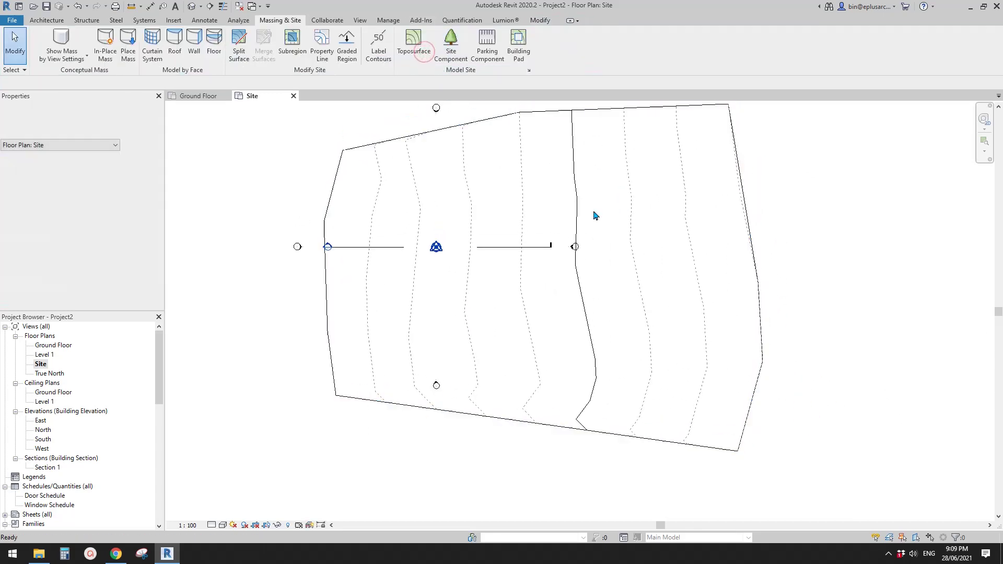
click(530, 180)
key(Escape)
Open the default 3D view and orbit to see the sloping toposurface from its front-left side
click(192, 8)
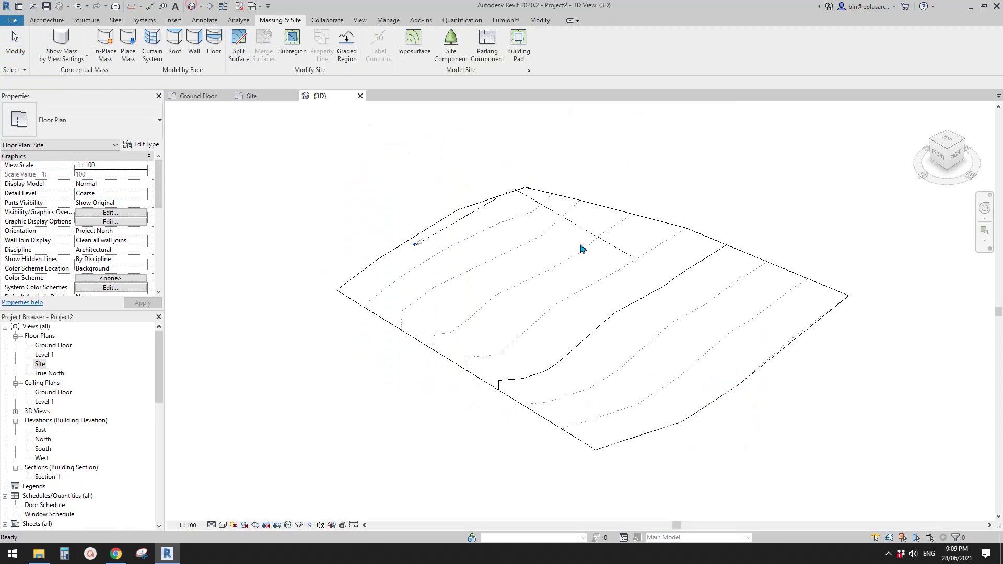
click(529, 331)
shift+middle_drag(528, 332, 192, 230)
Create a new material named Site for the toposurface's material property
click(542, 309)
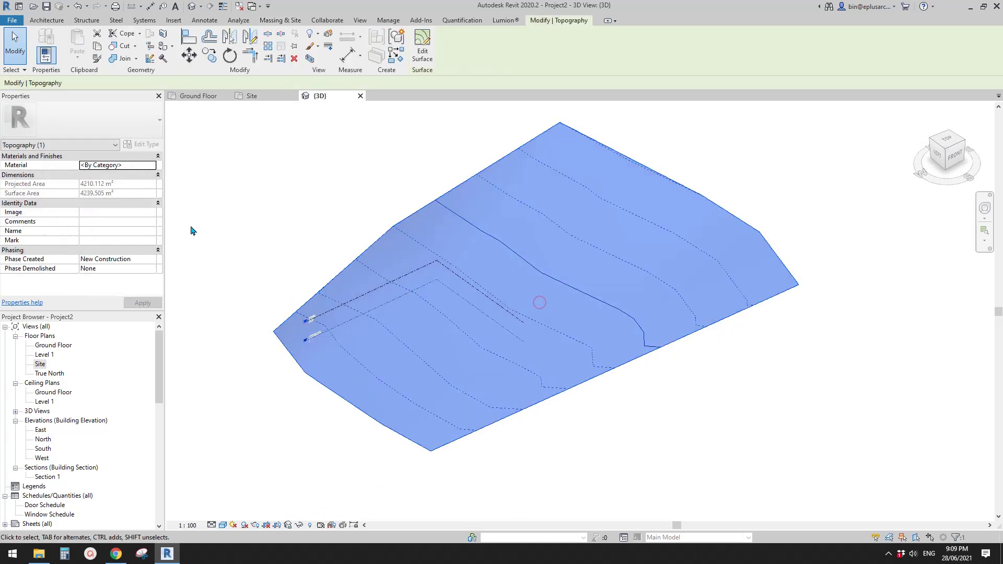
click(153, 166)
click(61, 438)
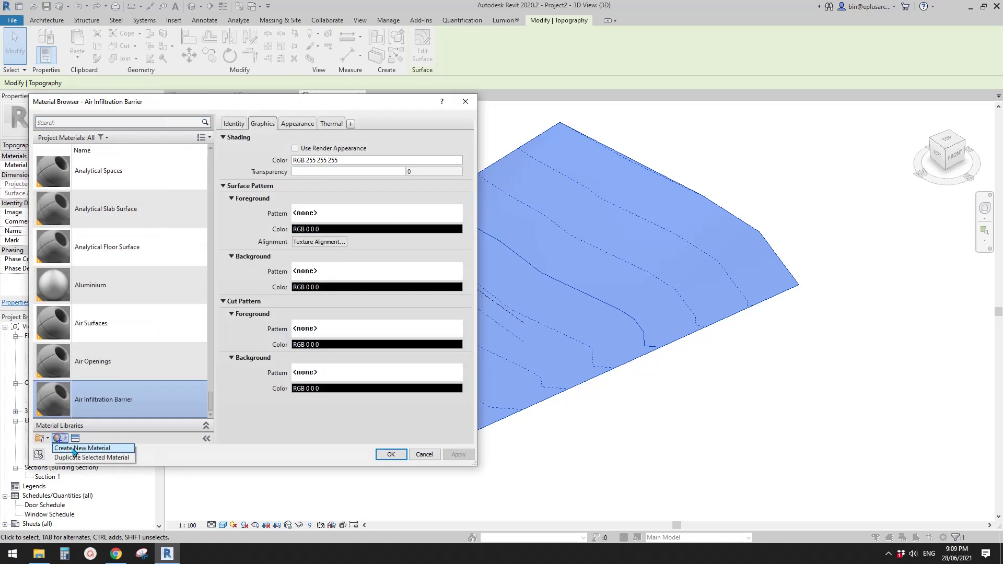
click(73, 448)
right_click(134, 284)
click(149, 312)
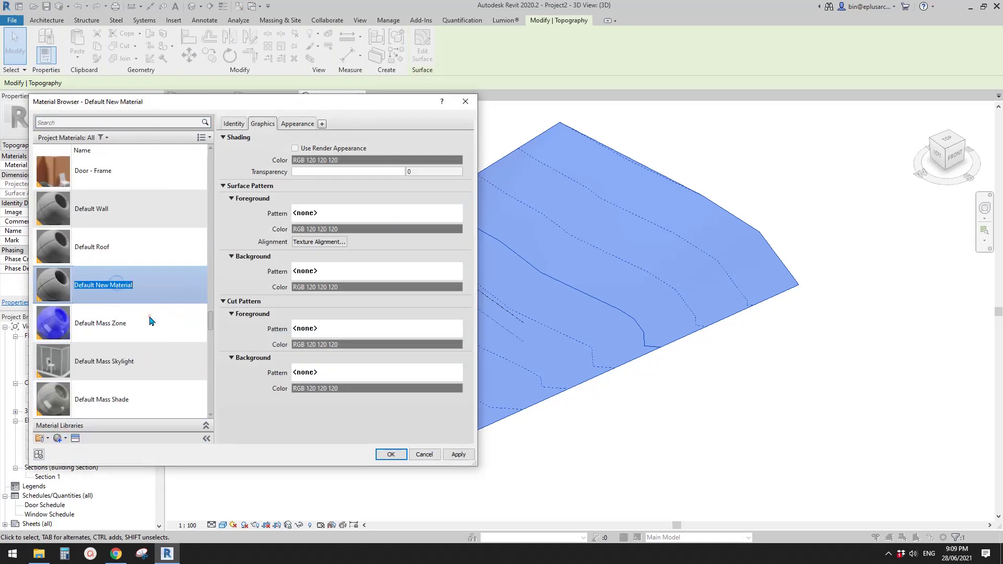
text(Site)
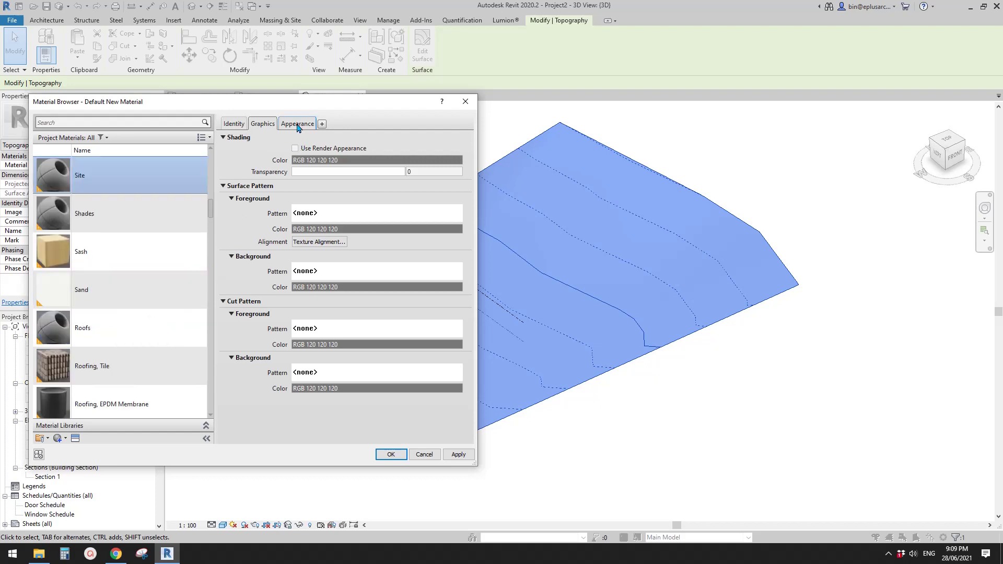
Set the Site material's appearance color to a muted green, RGB 125 147 87
click(297, 124)
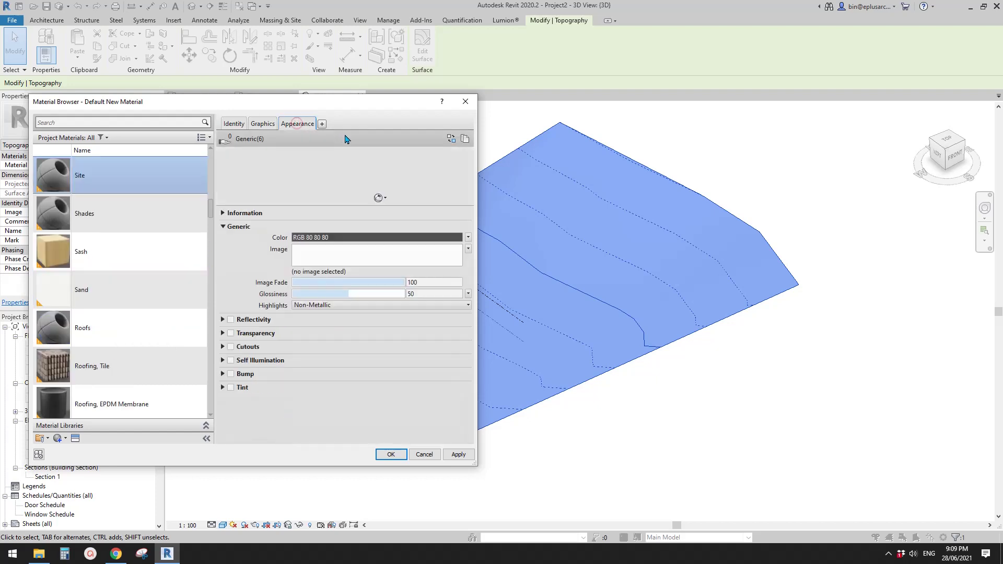
click(365, 237)
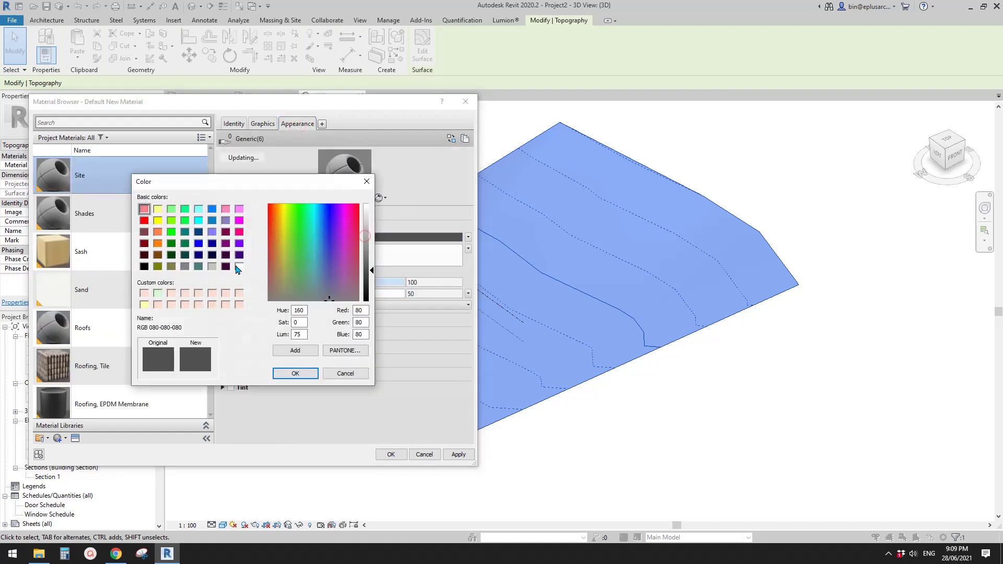
click(158, 267)
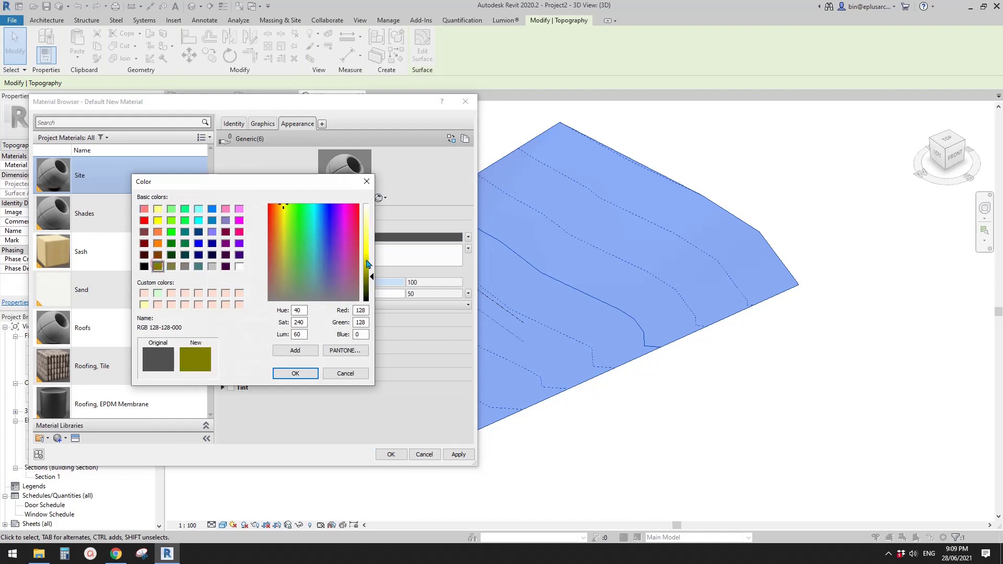
mouse_move(368, 262)
mouse_down()
mouse_move(370, 275)
mouse_move(371, 261)
mouse_up()
click(294, 272)
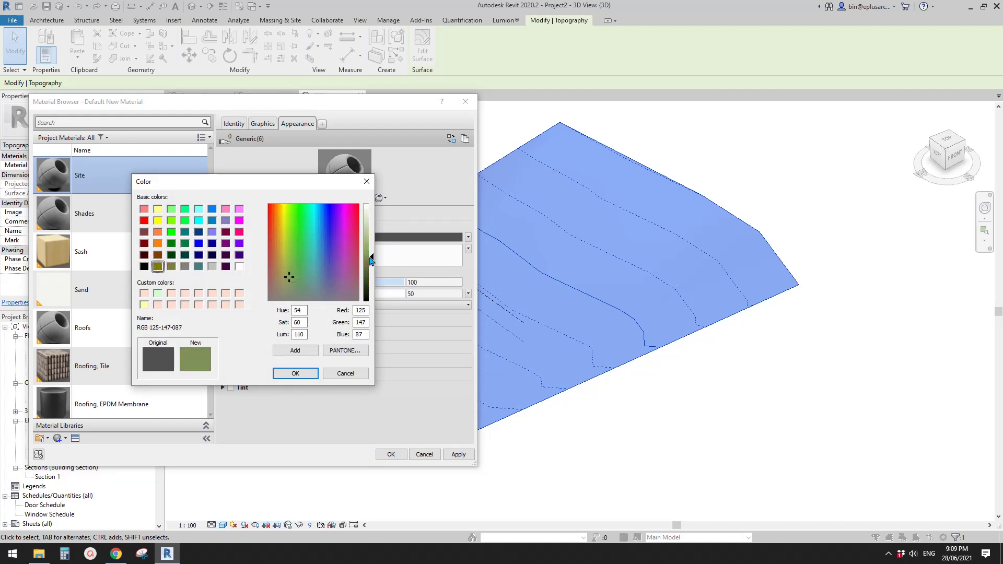
click(311, 374)
Make the Site material's shading graphics use its render appearance
click(263, 124)
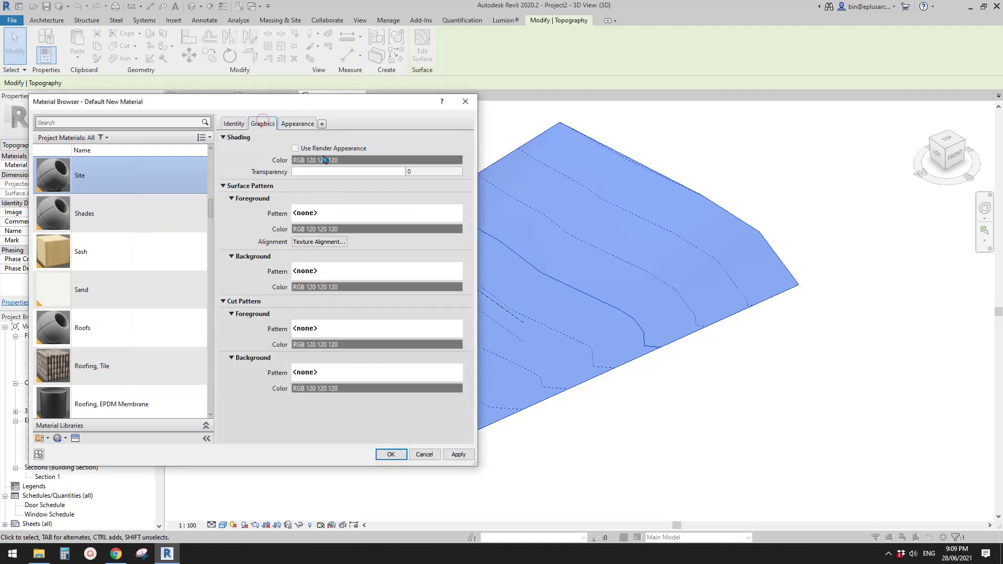
click(297, 124)
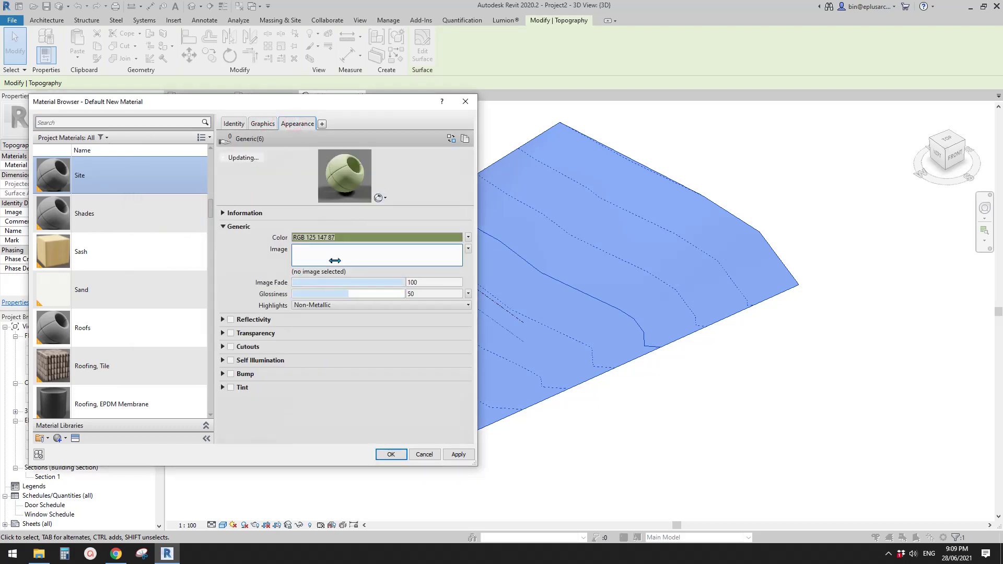
click(263, 124)
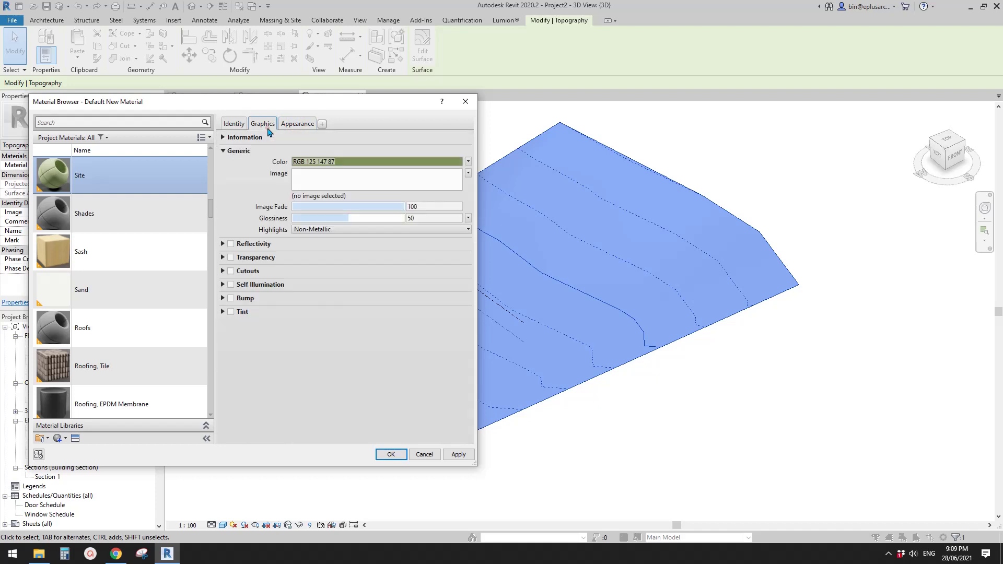
click(308, 150)
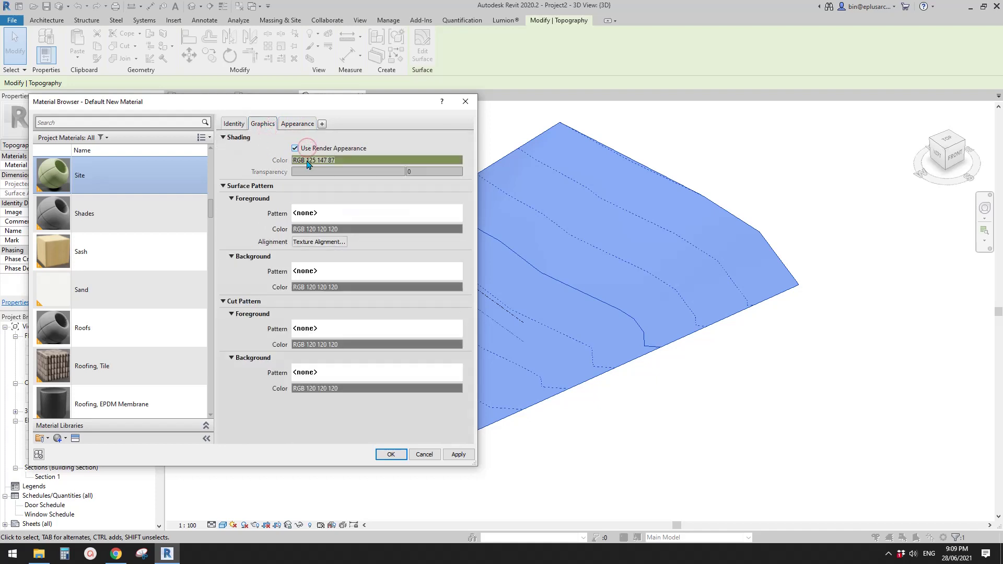
click(297, 124)
click(263, 123)
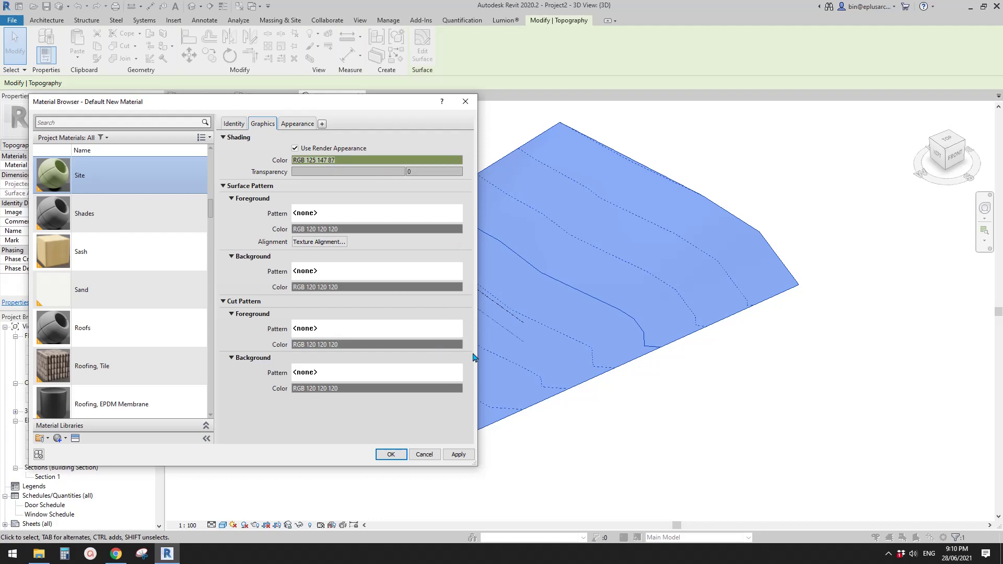
Apply the Site material to the toposurface and inspect the green terrain from several angles in the 3D view
click(391, 455)
click(723, 439)
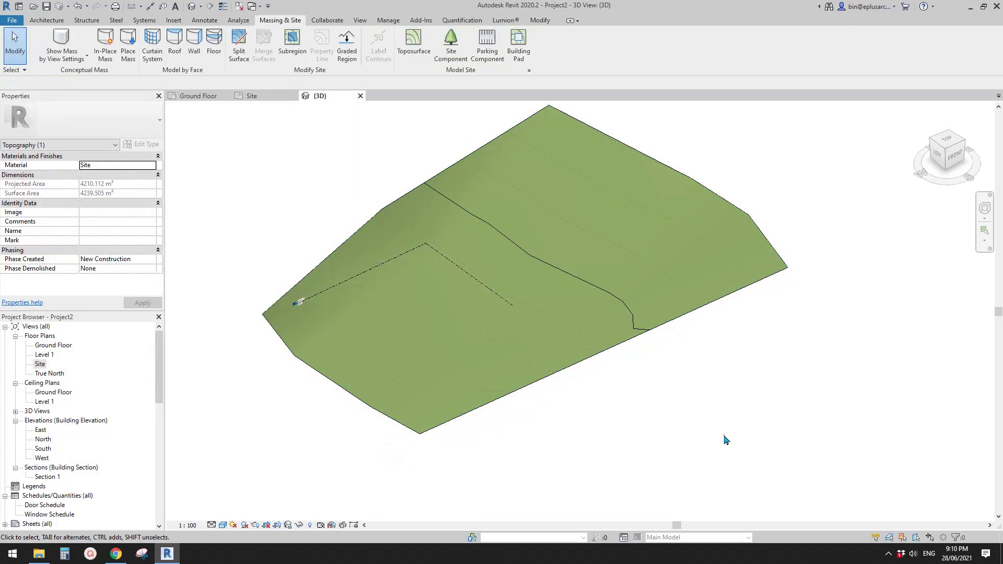
shift+middle_drag(499, 336, 596, 420)
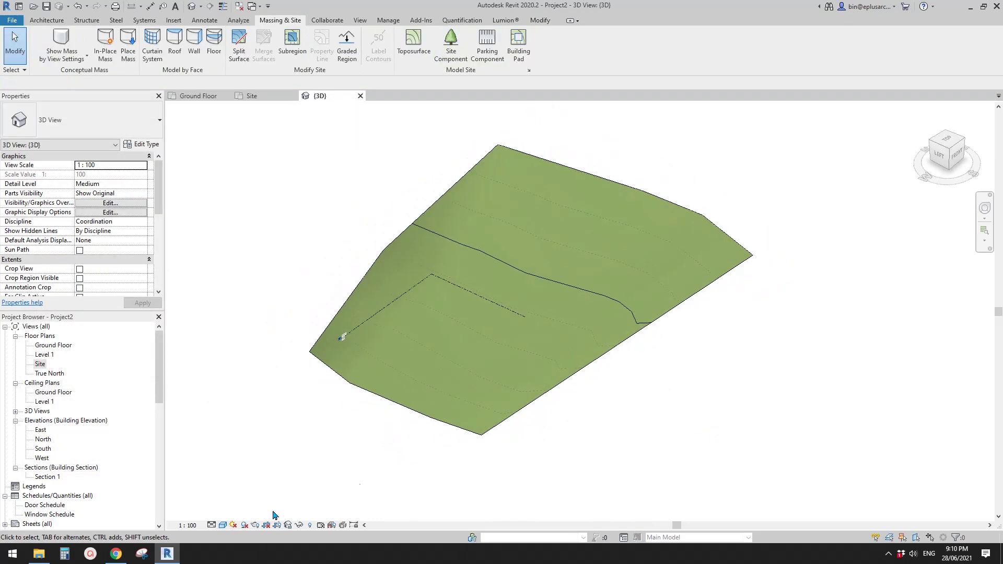
shift+middle_drag(585, 377, 327, 391)
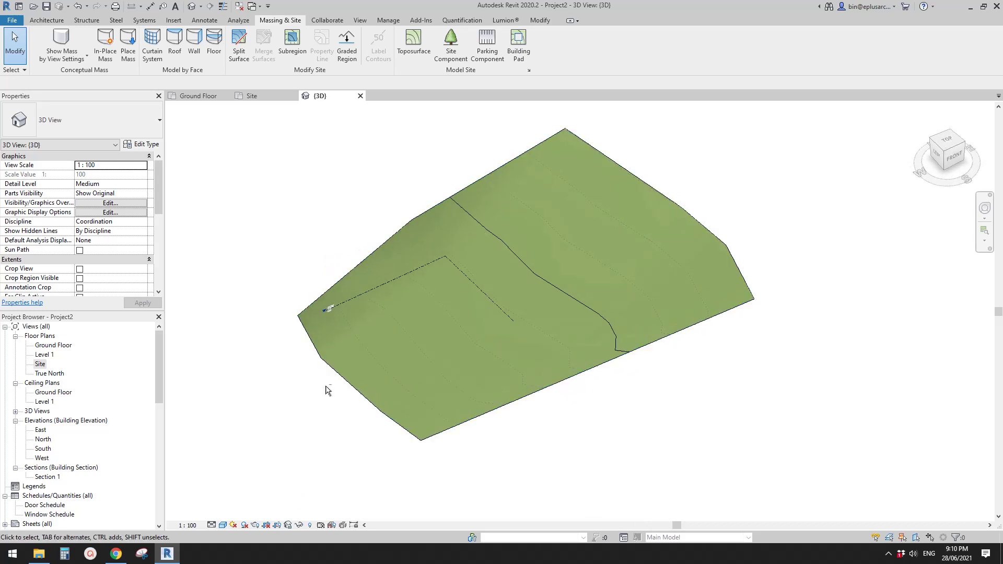
In the Site floor plan, start a subregion and sketch a winding path's upper edge across the toposurface, down around its east end
double_click(40, 364)
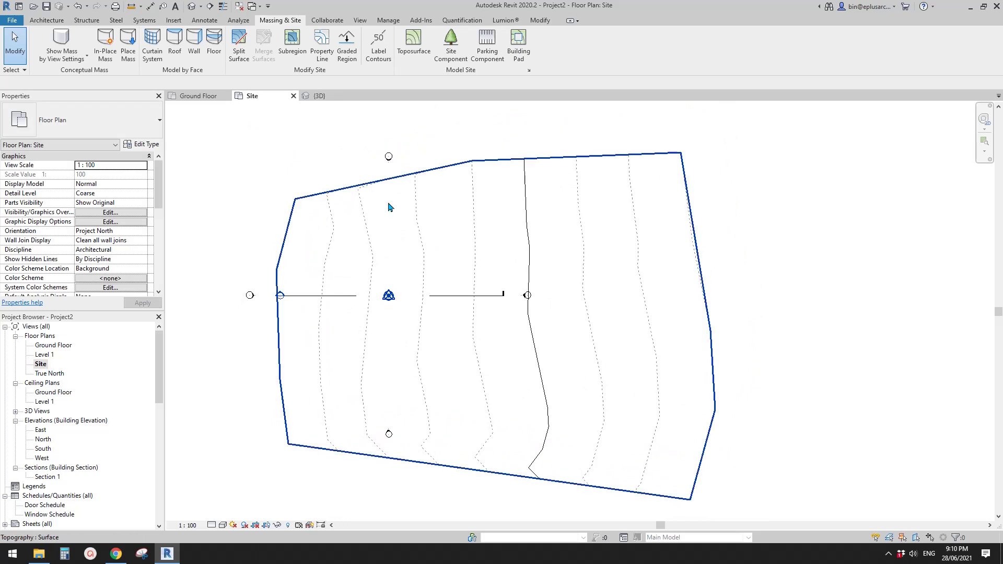
click(55, 21)
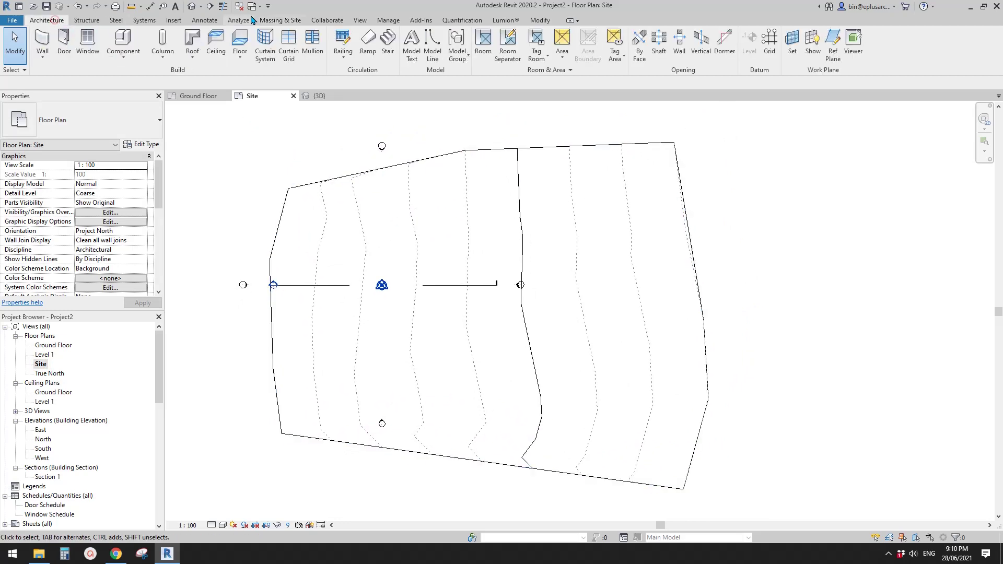
click(280, 20)
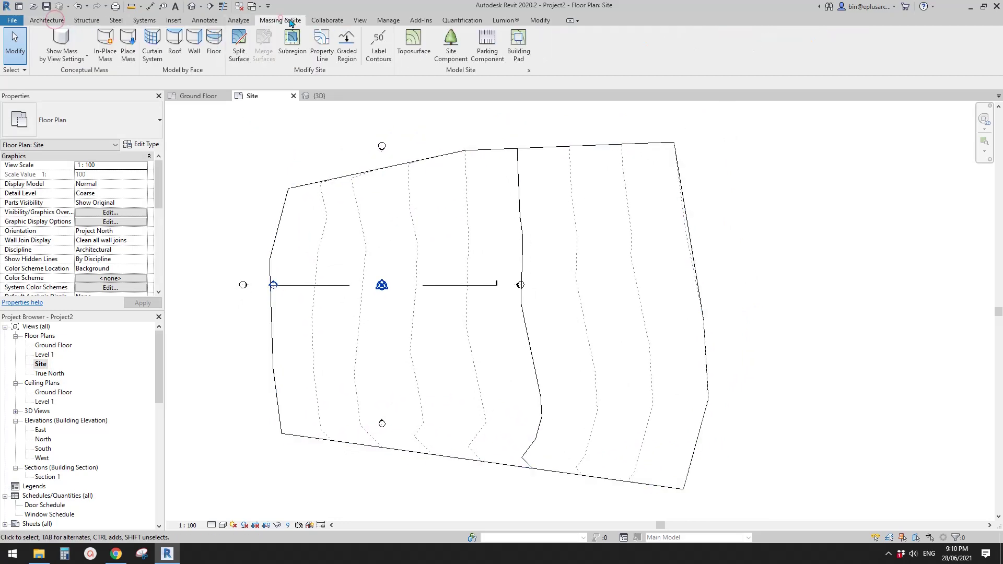
click(292, 53)
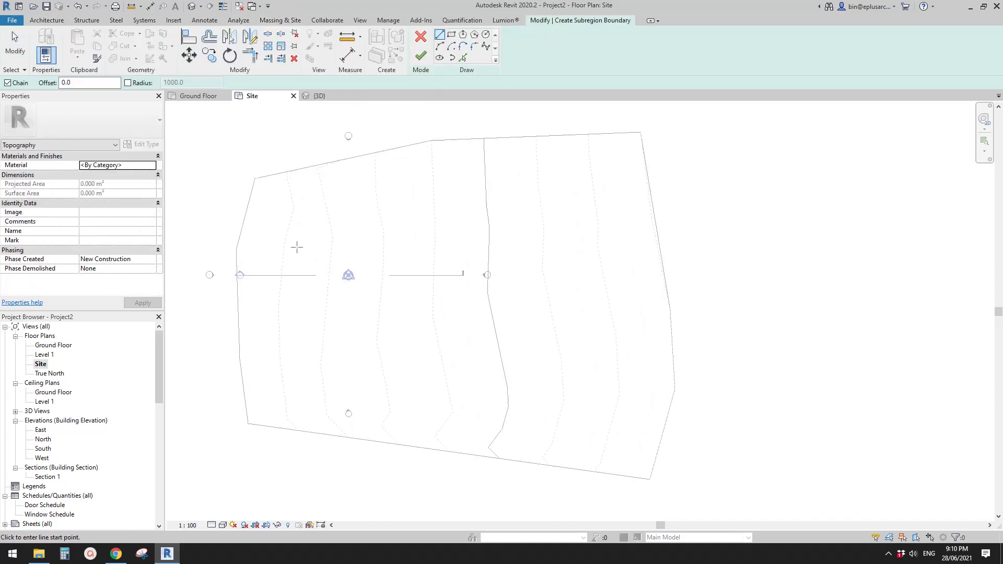
click(298, 265)
click(387, 261)
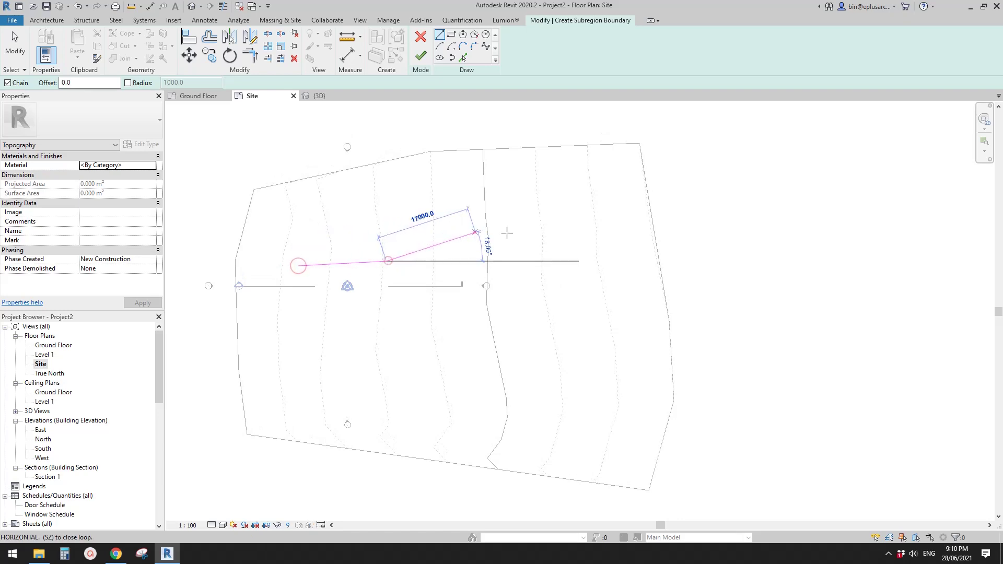
click(474, 232)
click(568, 231)
click(620, 274)
click(625, 351)
click(583, 341)
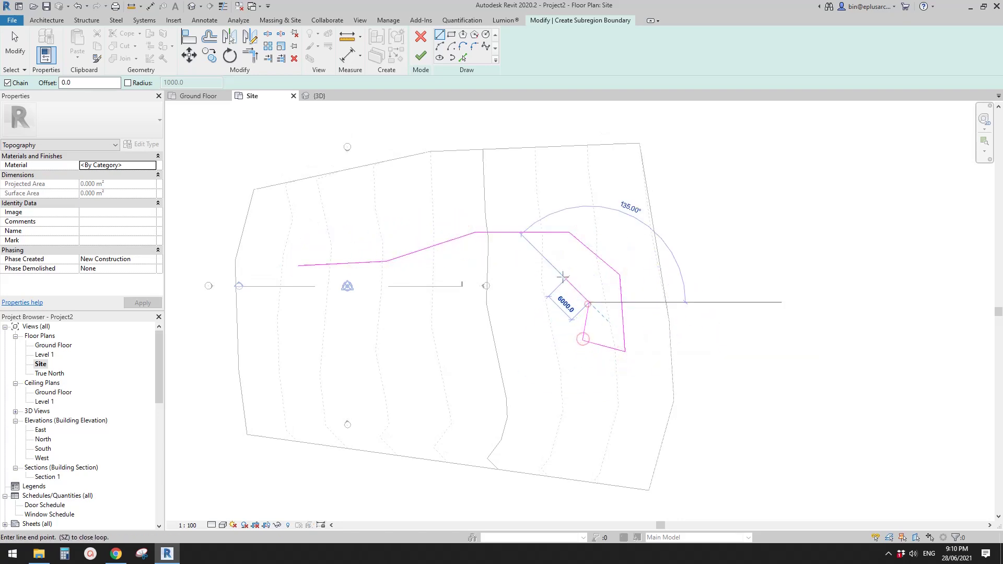
Sketch the path's lower edge back to the starting point to close the boundary, and finish the subregion
click(588, 304)
click(562, 276)
click(525, 268)
click(372, 325)
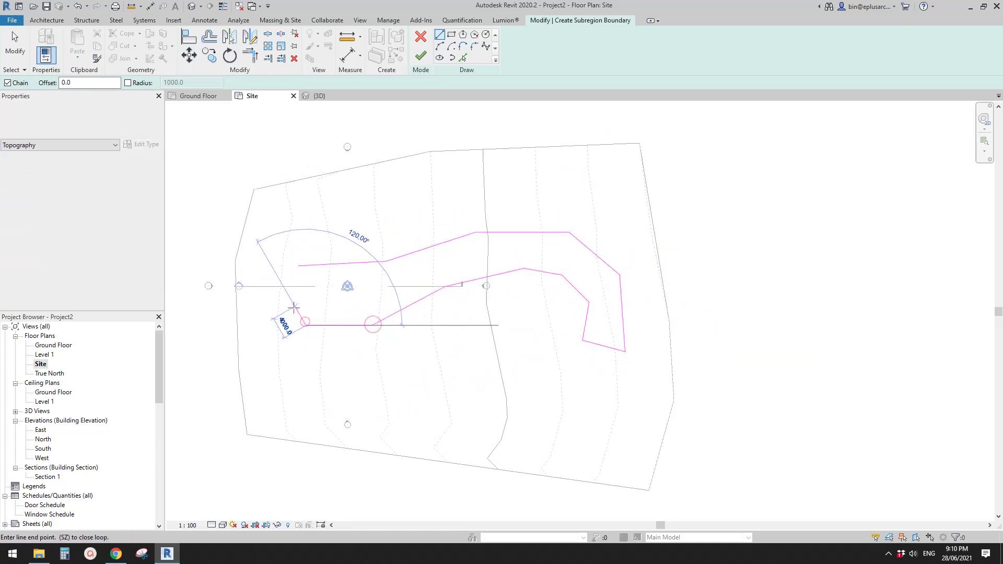
click(305, 325)
click(299, 265)
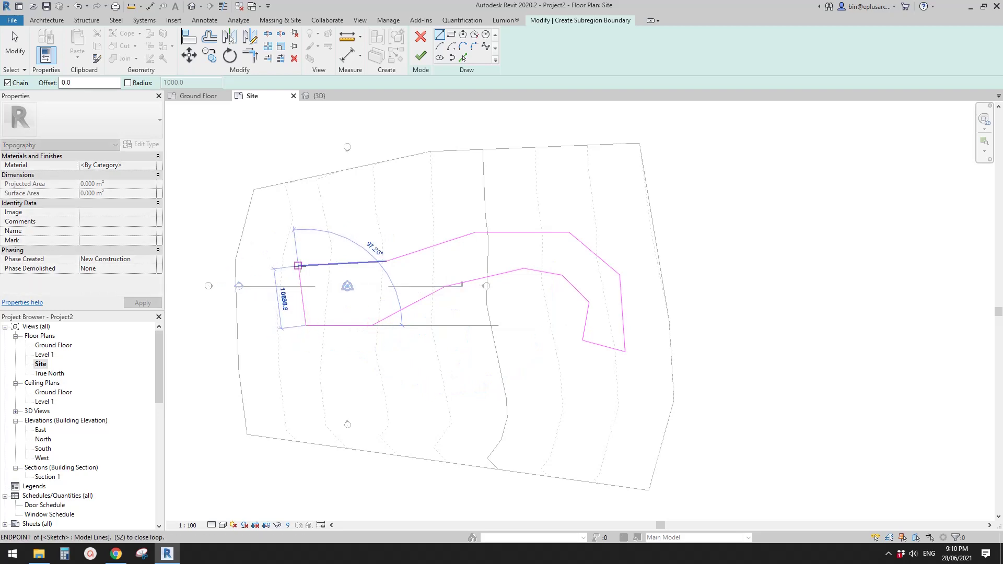
key(Escape)
key(Escape)
scroll(421, 261, up, 2)
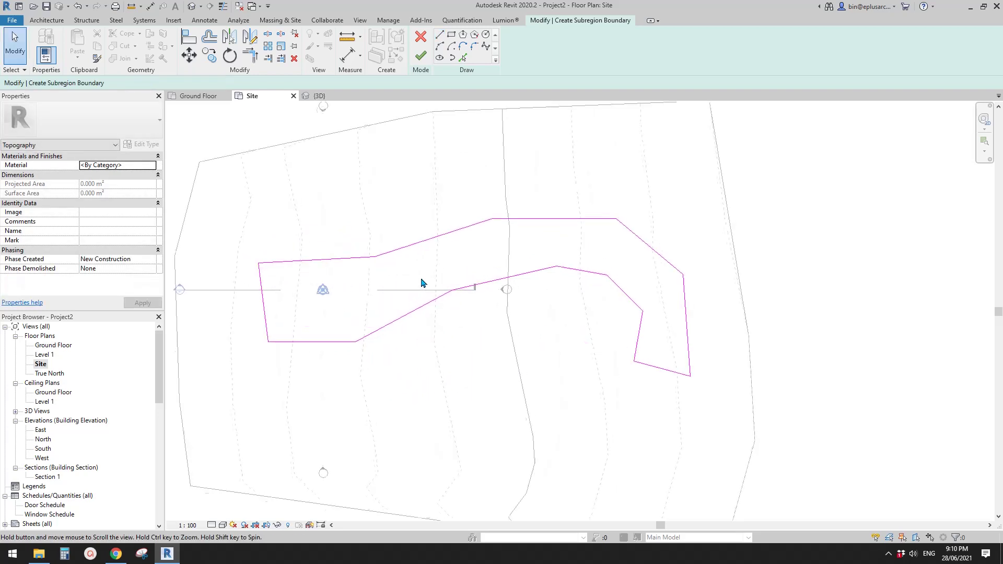
click(420, 56)
scroll(425, 156, down, 2)
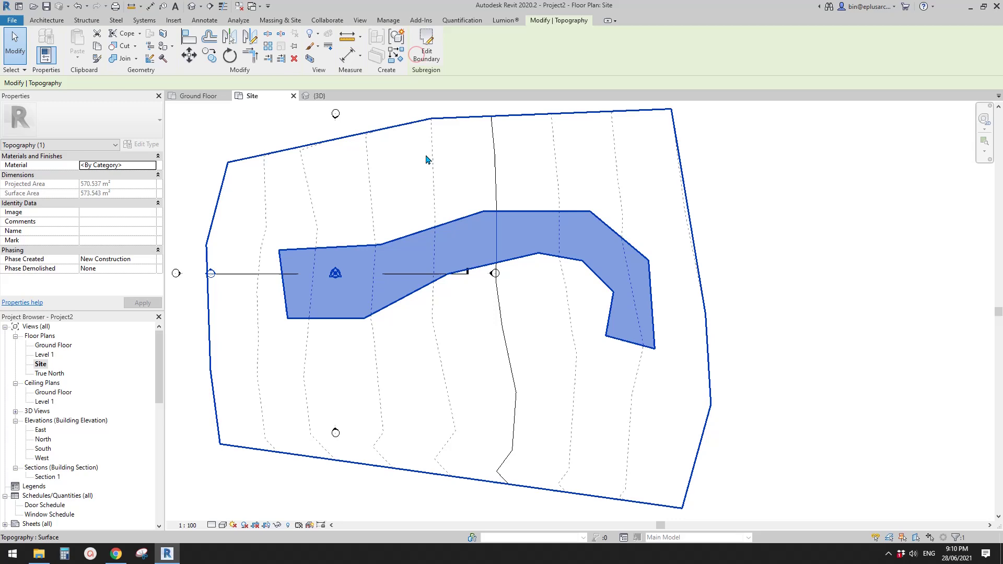
Open the default 3D view and examine the path subregion and the surrounding toposurface, selecting each in turn
click(191, 7)
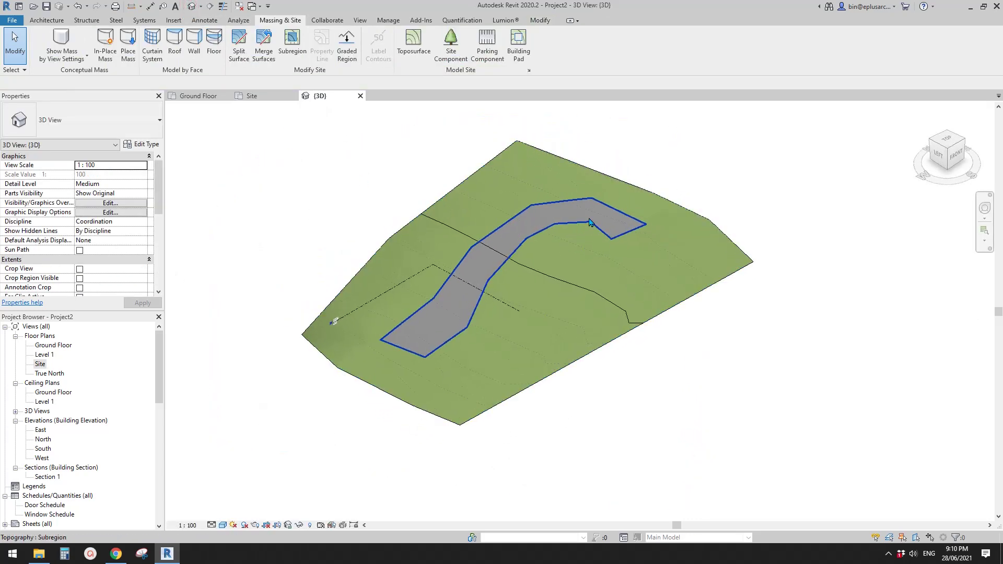
click(451, 326)
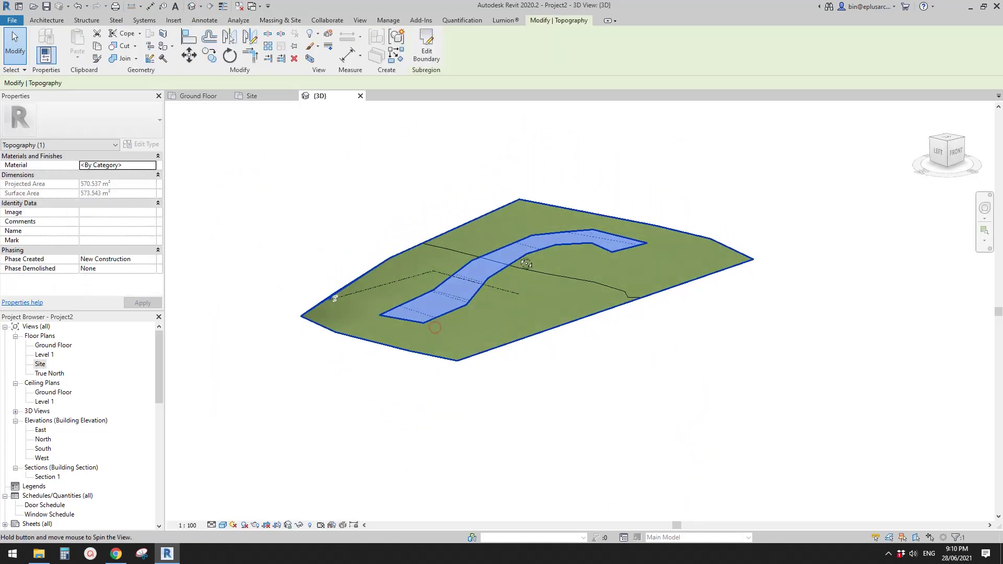
shift+middle_drag(450, 326, 520, 281)
scroll(517, 282, up, 1)
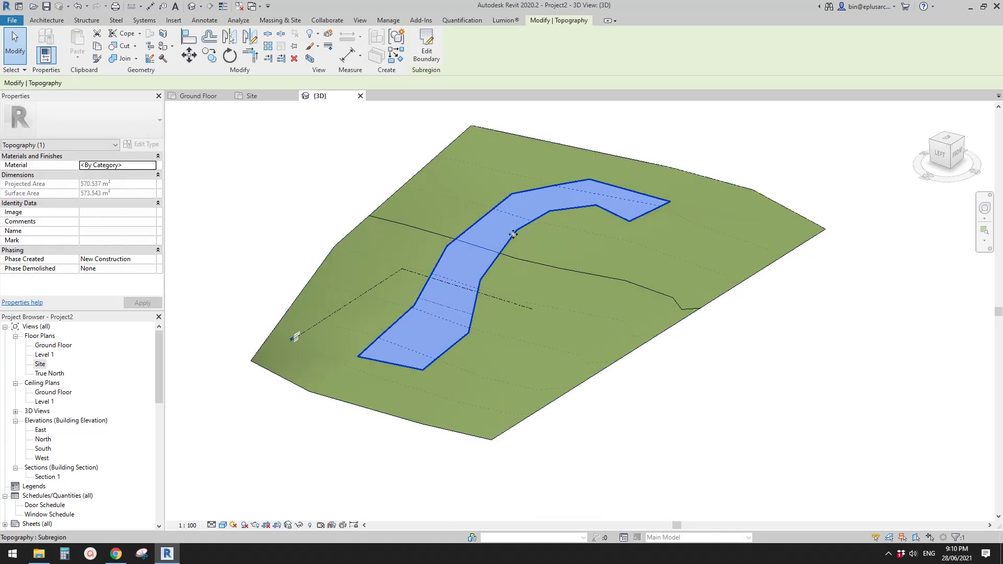
click(672, 262)
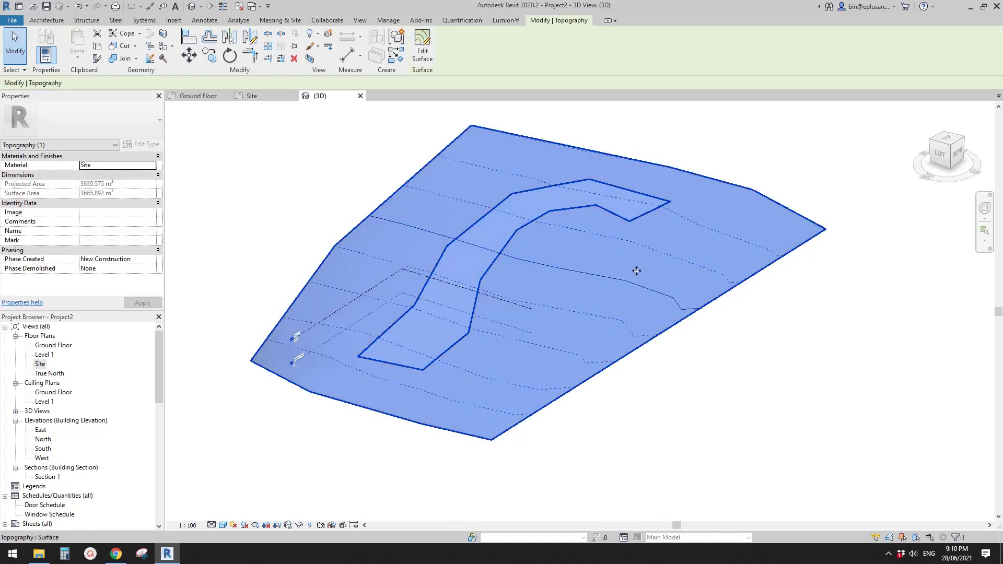
middle_drag(637, 270, 629, 281)
key(Escape)
Assign the Asphalt, Bitumen material to the path subregion and inspect it on the terrain
click(469, 269)
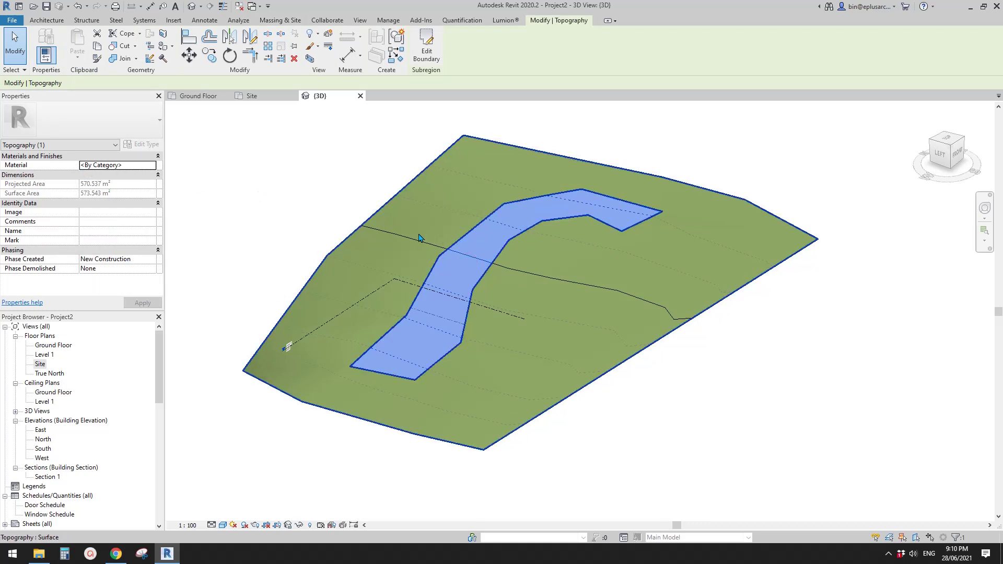
click(151, 165)
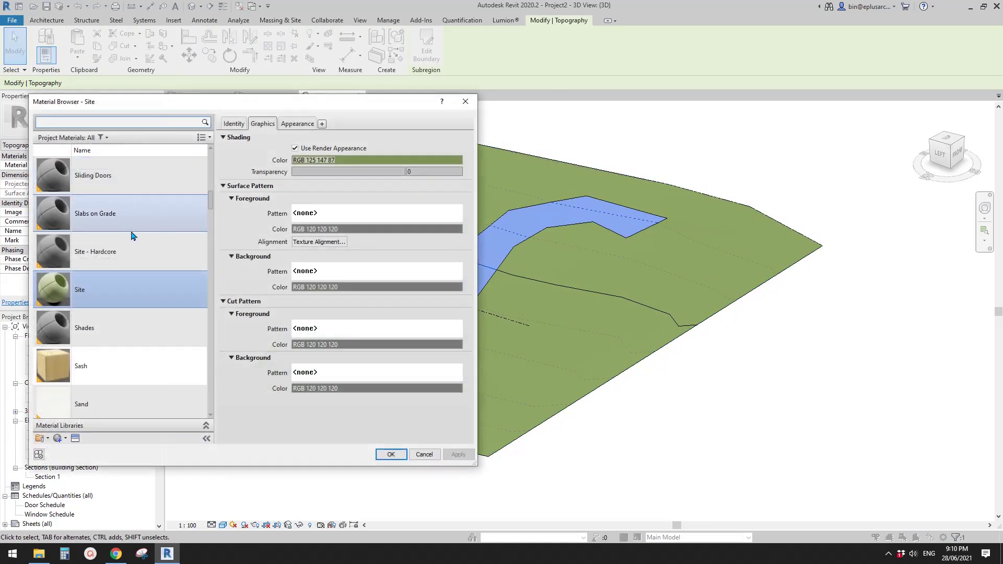
click(121, 121)
text(asp)
click(99, 264)
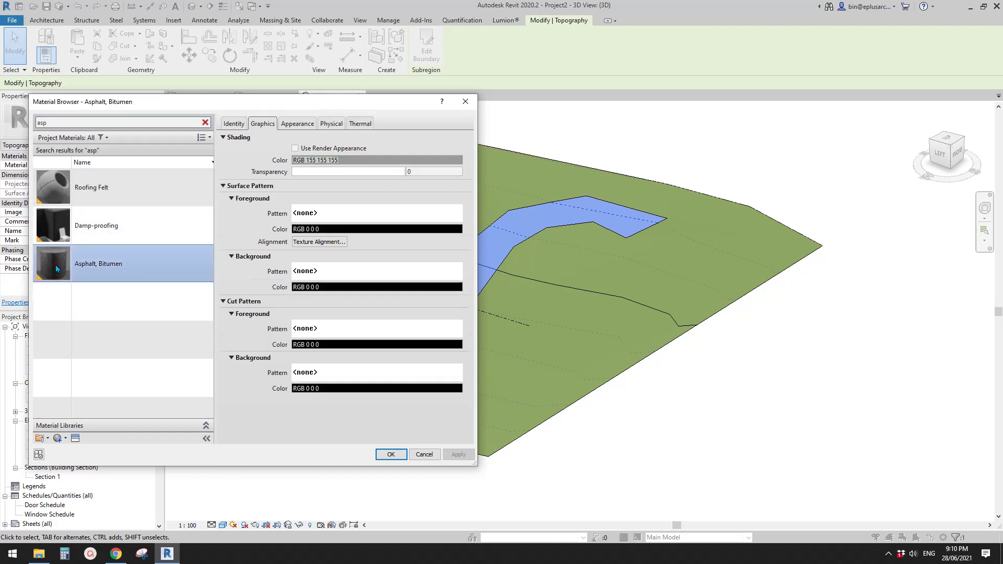
key(Return)
click(701, 343)
shift+middle_drag(700, 343, 354, 323)
shift+middle_drag(422, 313, 301, 336)
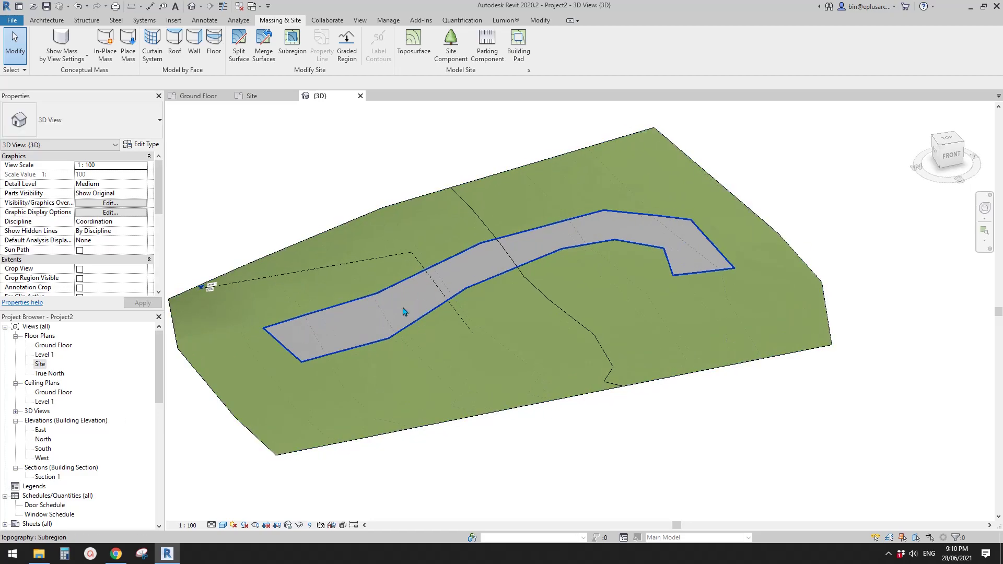
shift+middle_drag(394, 313, 498, 366)
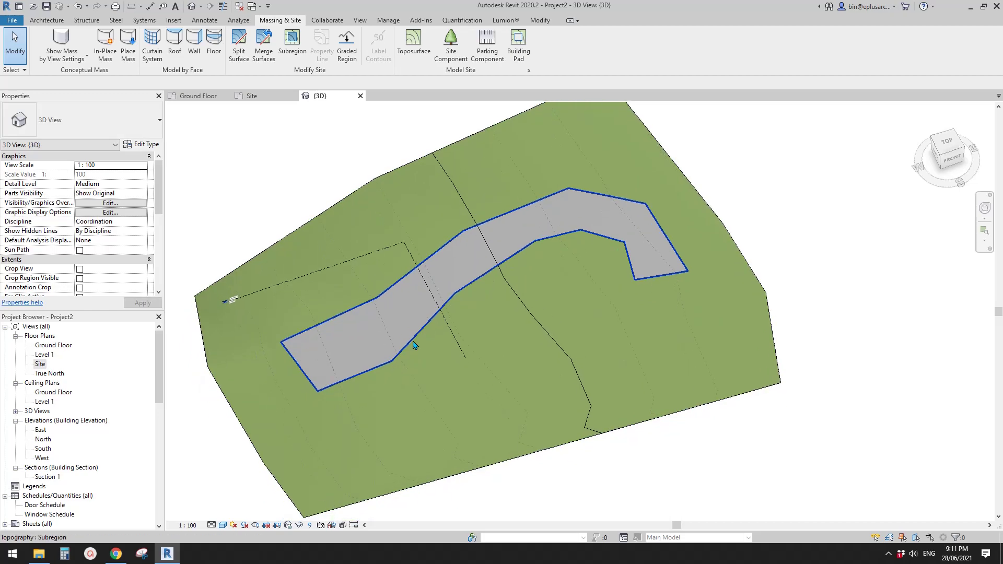
In the Site floor plan, copy all of the path subregion's boundary lines to the clipboard and exit its boundary sketch
double_click(42, 364)
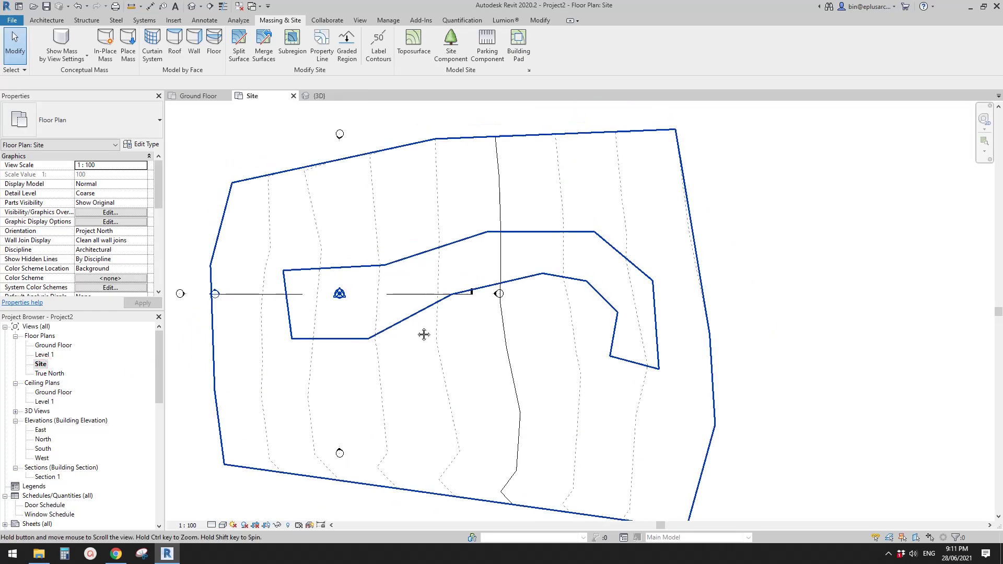
click(413, 307)
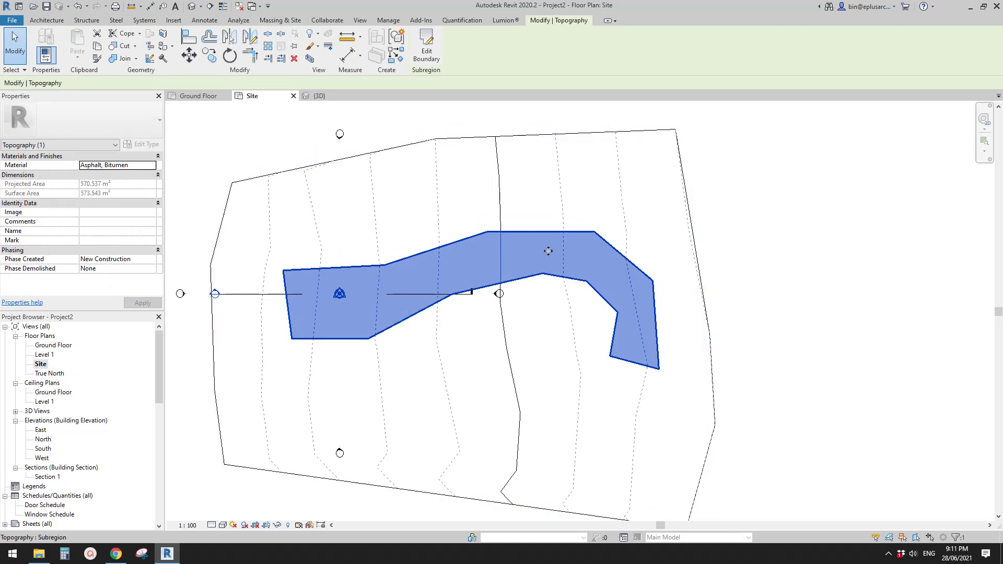
click(426, 43)
mouse_move(244, 211)
mouse_down()
mouse_move(359, 288)
mouse_move(706, 420)
mouse_move(622, 419)
mouse_up()
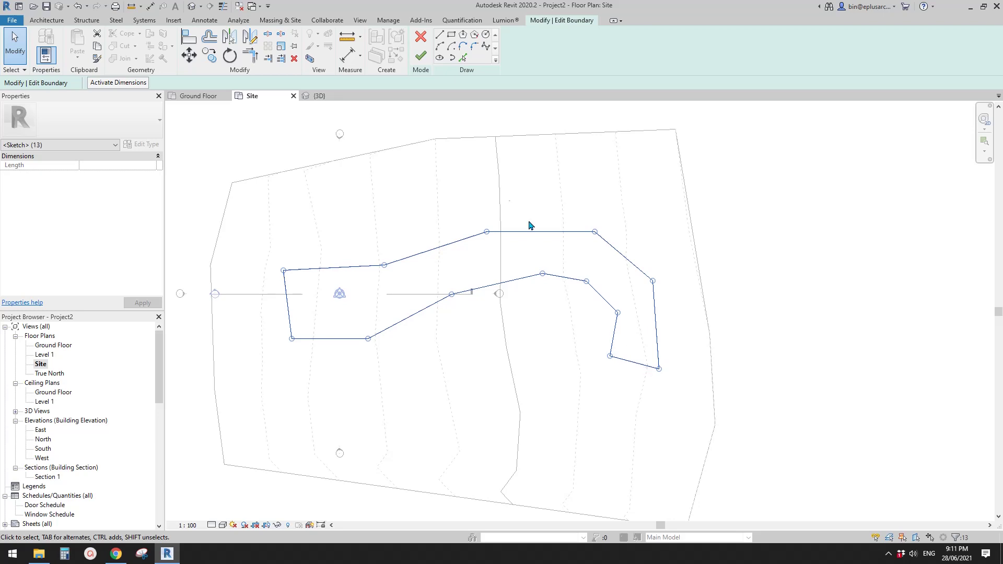
click(433, 53)
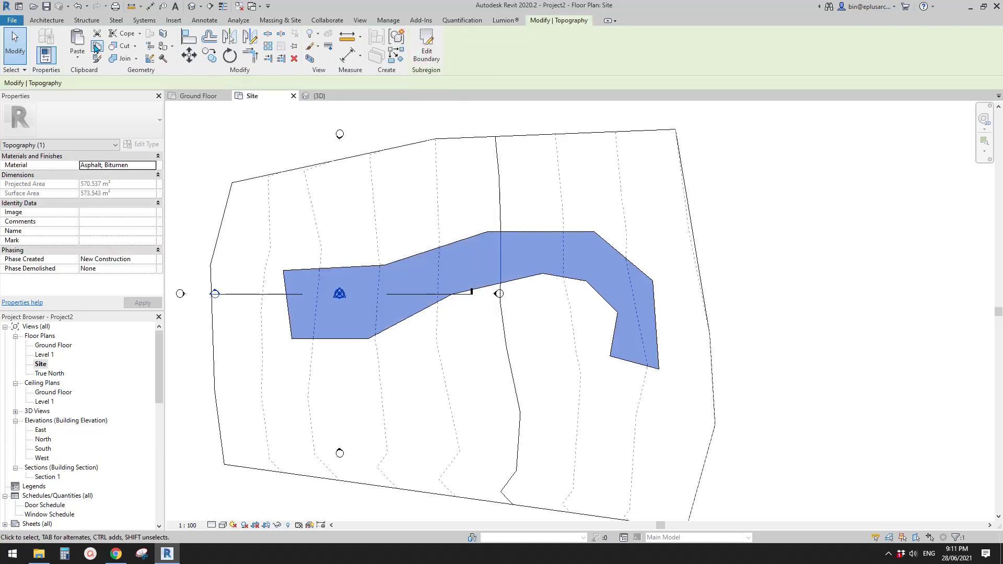
Create a Generic 150mm floor on Ground Floor from the copied path boundary, pasted aligned to the current view
click(46, 20)
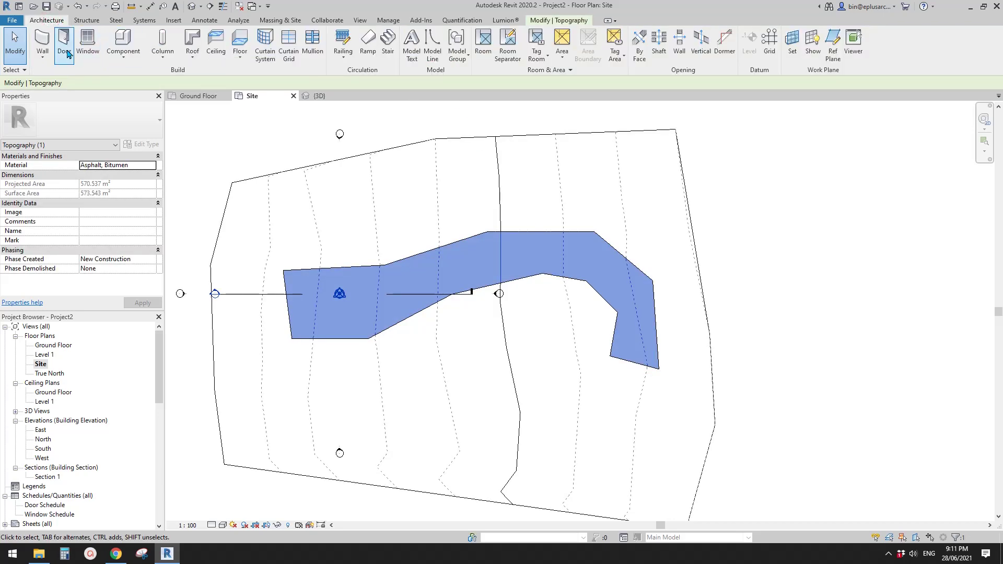
click(240, 41)
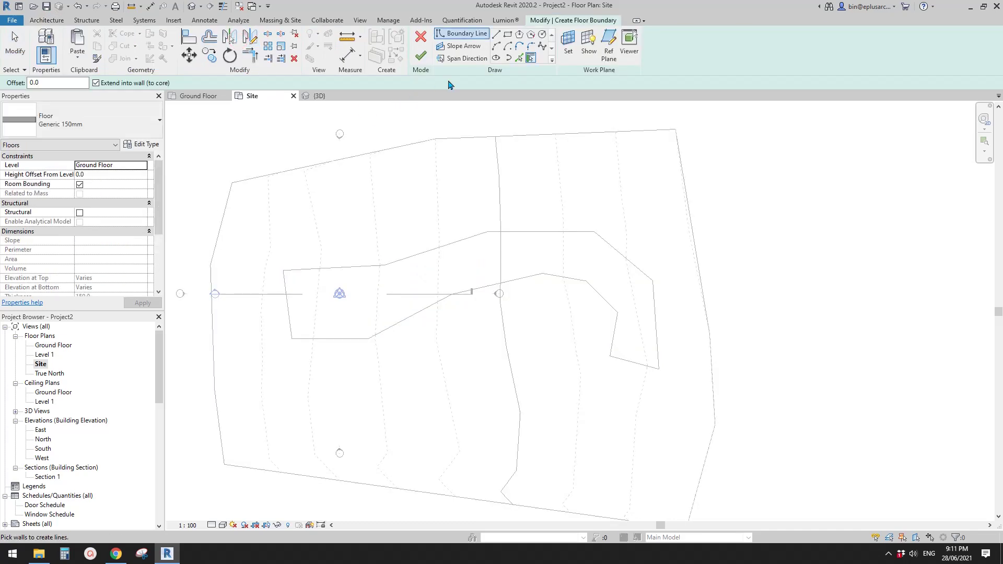
click(78, 58)
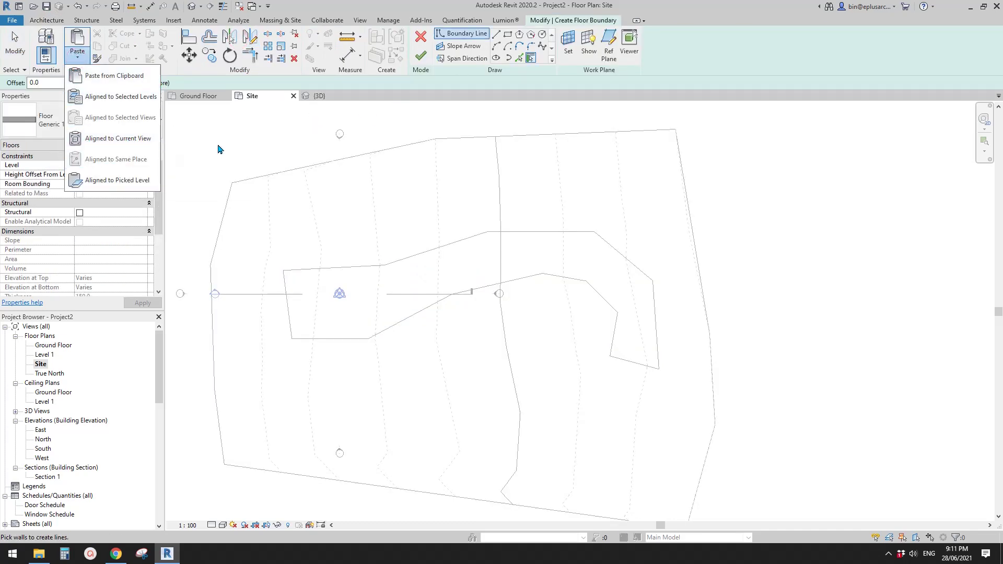
click(121, 138)
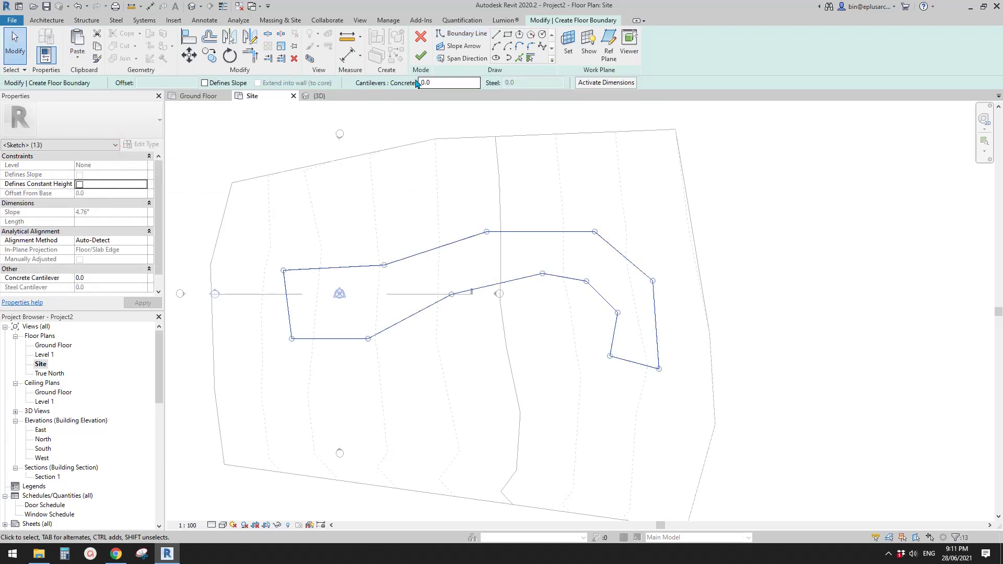
click(421, 55)
Compare the new floor's height with the sloping path subregion from low and raised angles in the 3D view, and select the floor
click(192, 6)
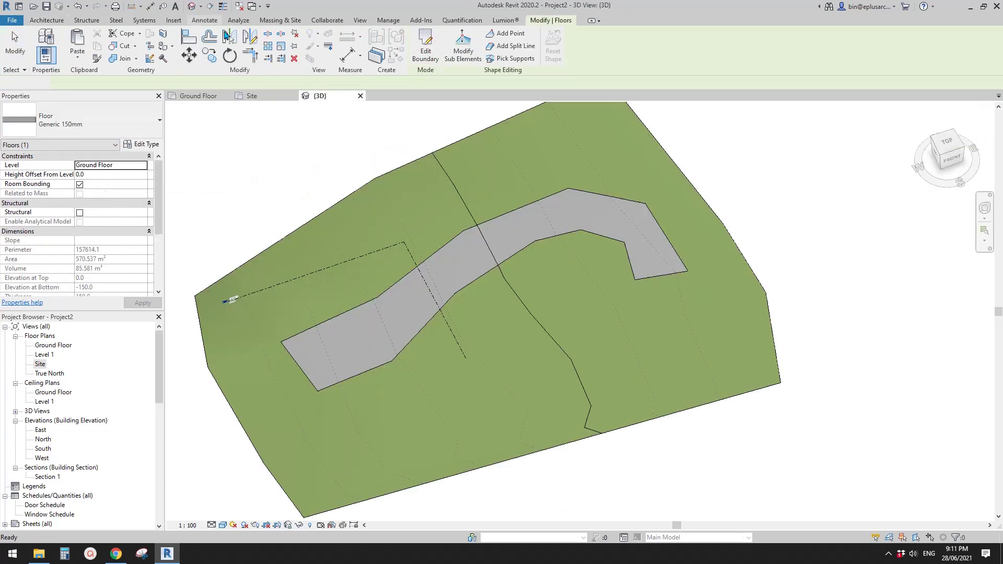
click(582, 309)
shift+middle_drag(583, 309, 557, 303)
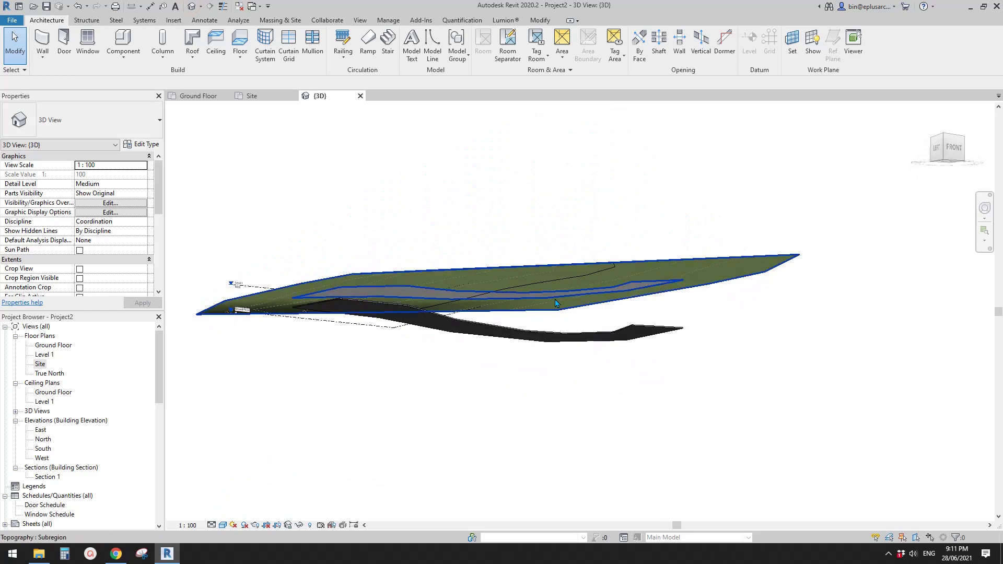
click(571, 336)
shift+middle_drag(571, 336, 426, 220)
shift+middle_drag(393, 266, 584, 364)
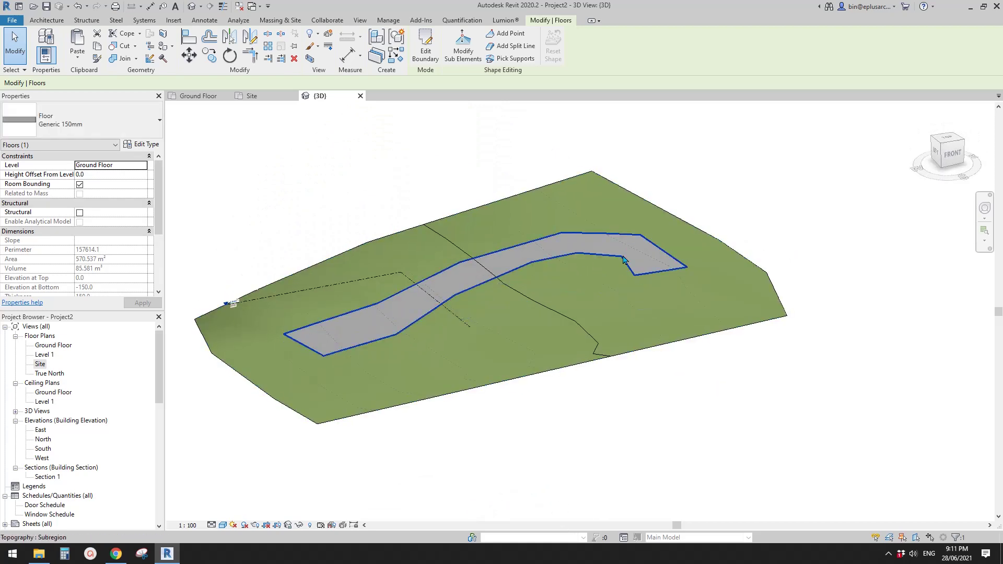
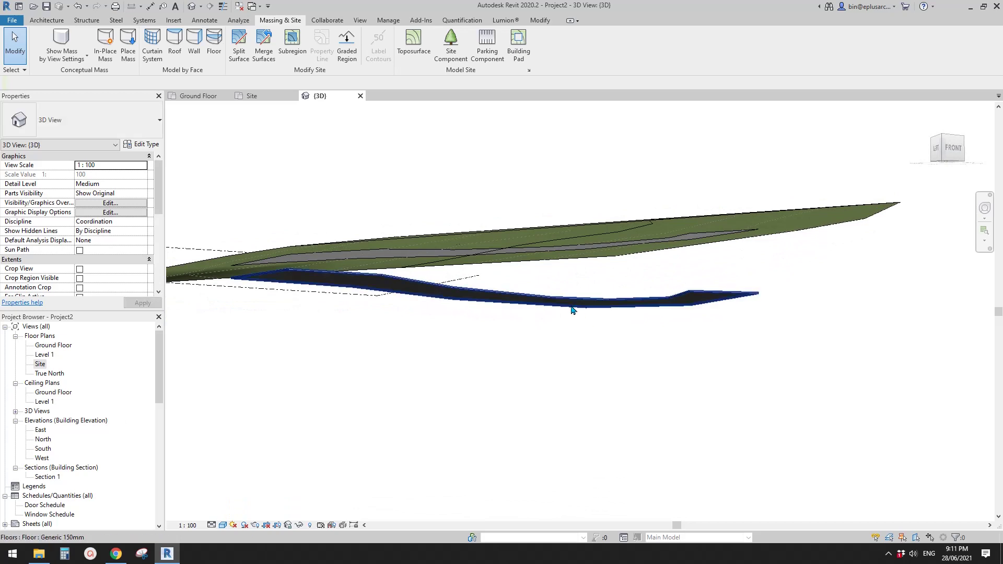
click(569, 309)
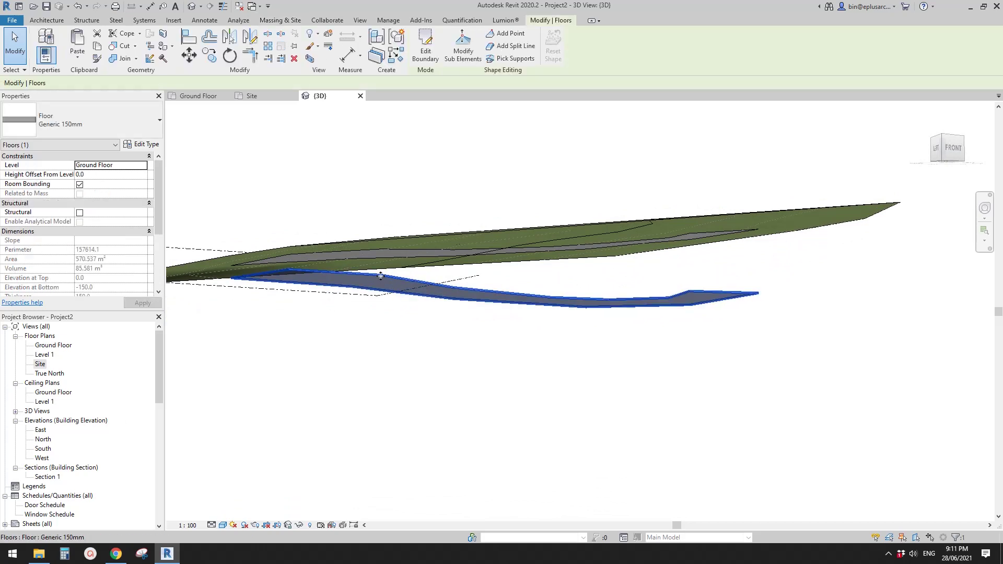
Deselect the floor, view the terrain from above, and launch Dynamo
click(610, 340)
shift+middle_drag(609, 340, 554, 376)
scroll(554, 376, down, 1)
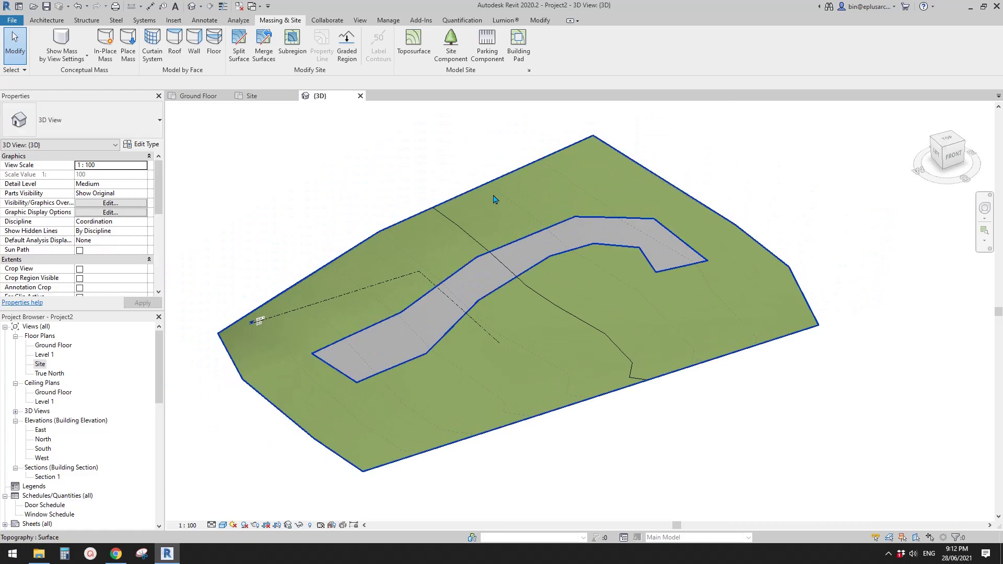
click(389, 21)
click(952, 57)
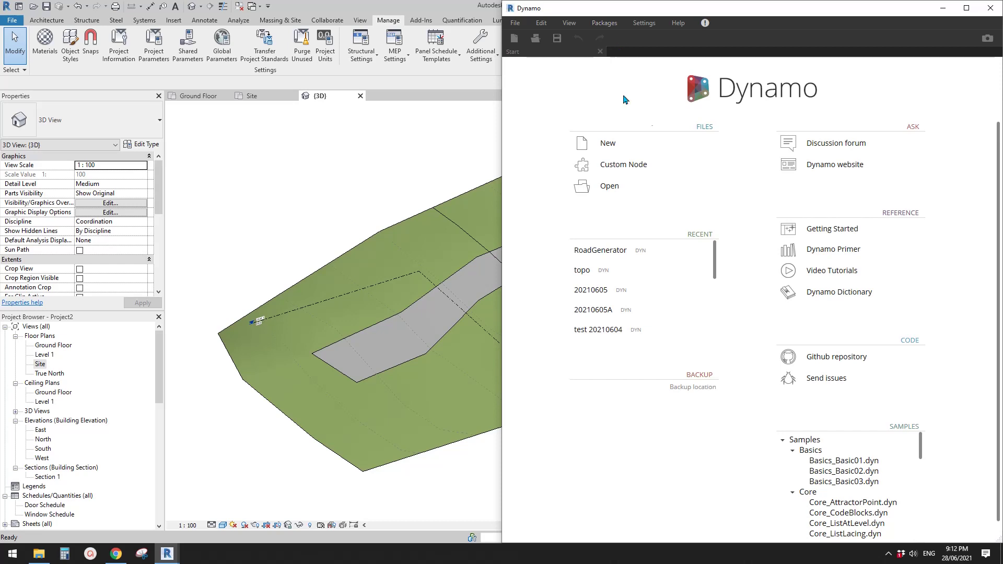
Search the online packages for "clockw", install Clockwork for Dynamo 2.x version 2.3.0, and close the package search
click(606, 24)
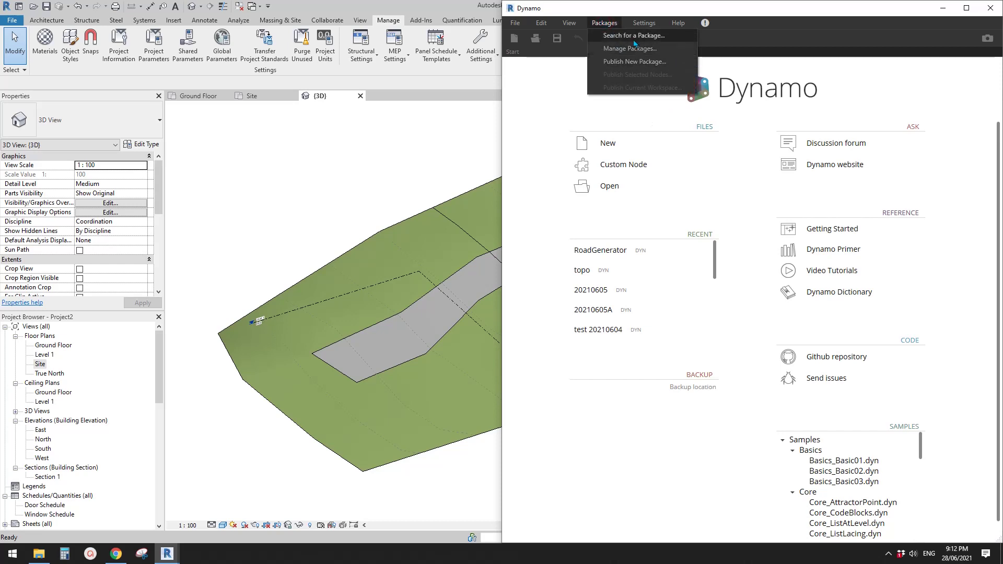
click(631, 38)
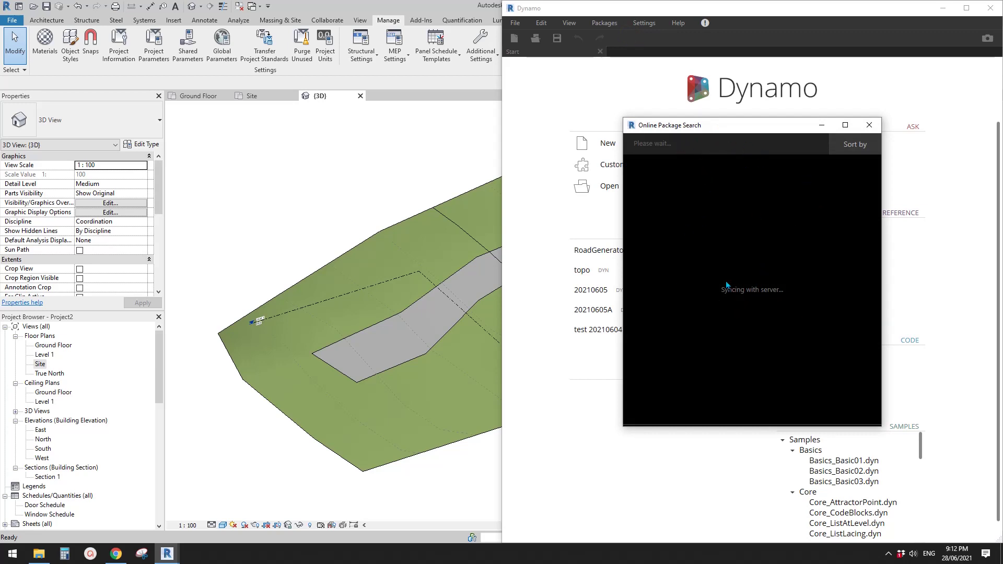
drag(768, 124, 688, 117)
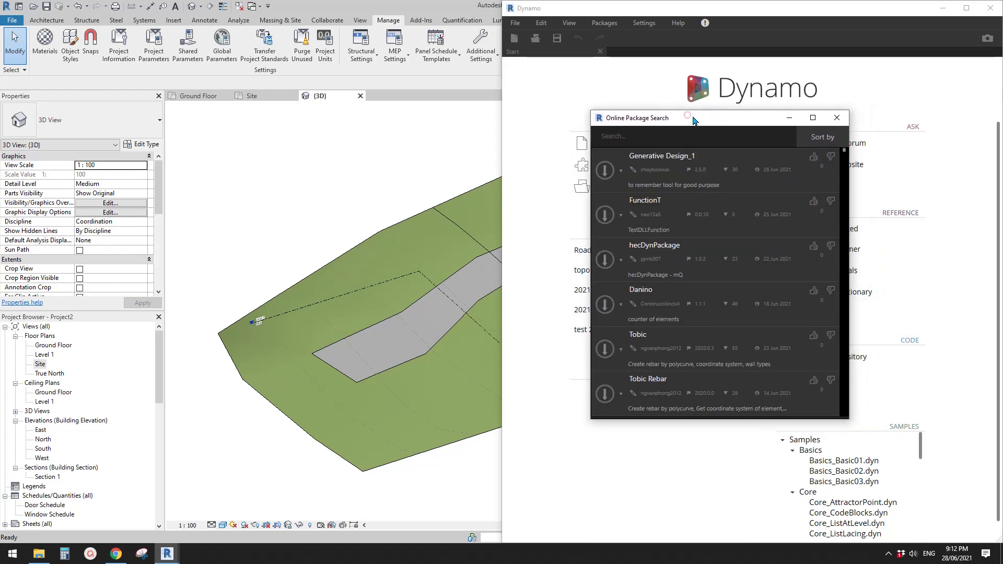
text(c)
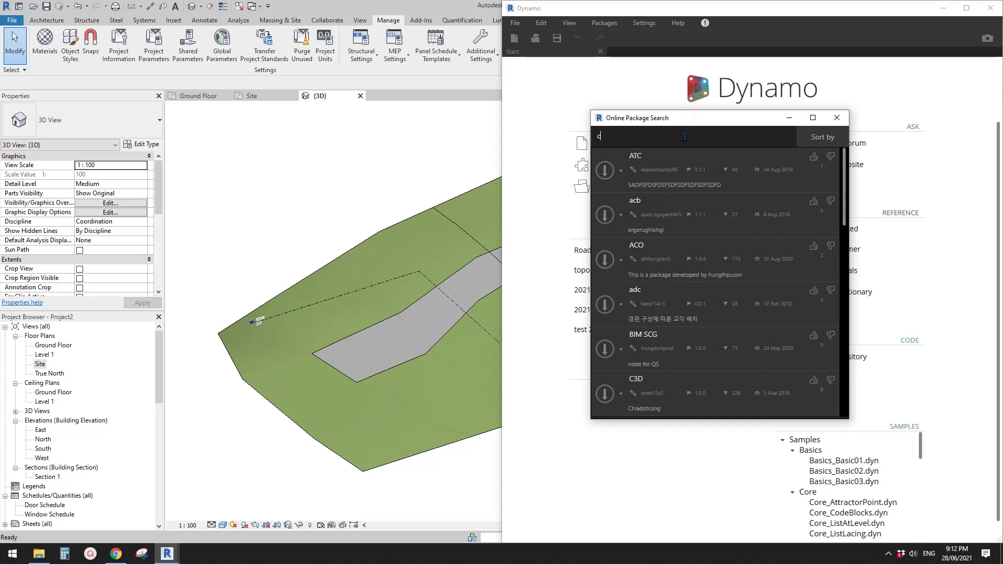
text(lockw)
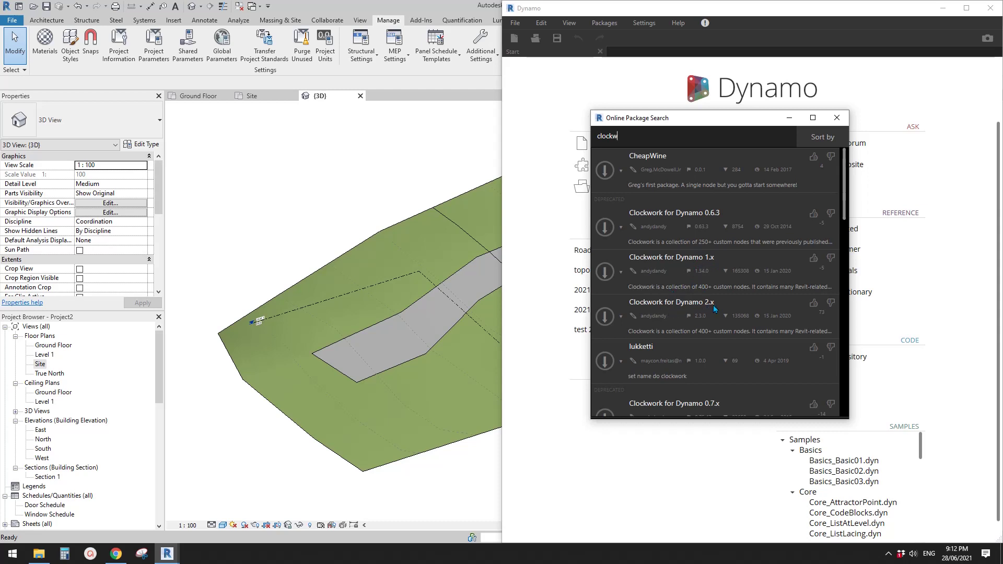
click(604, 316)
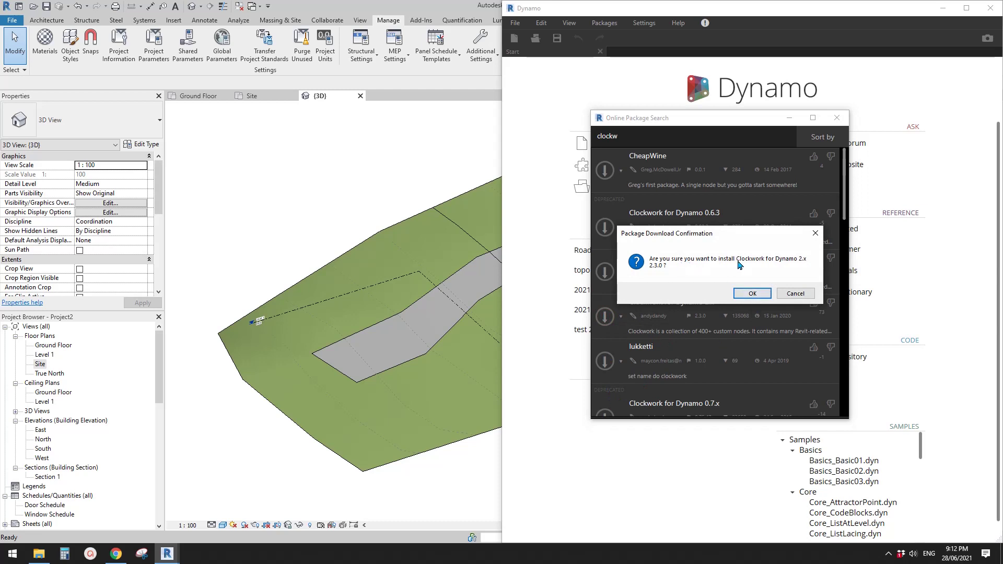
click(734, 295)
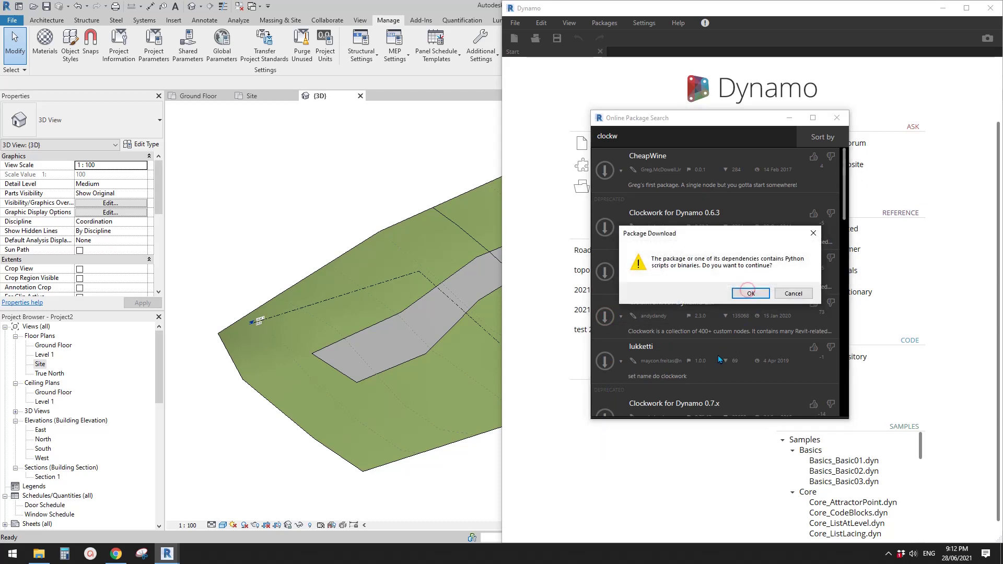
click(738, 294)
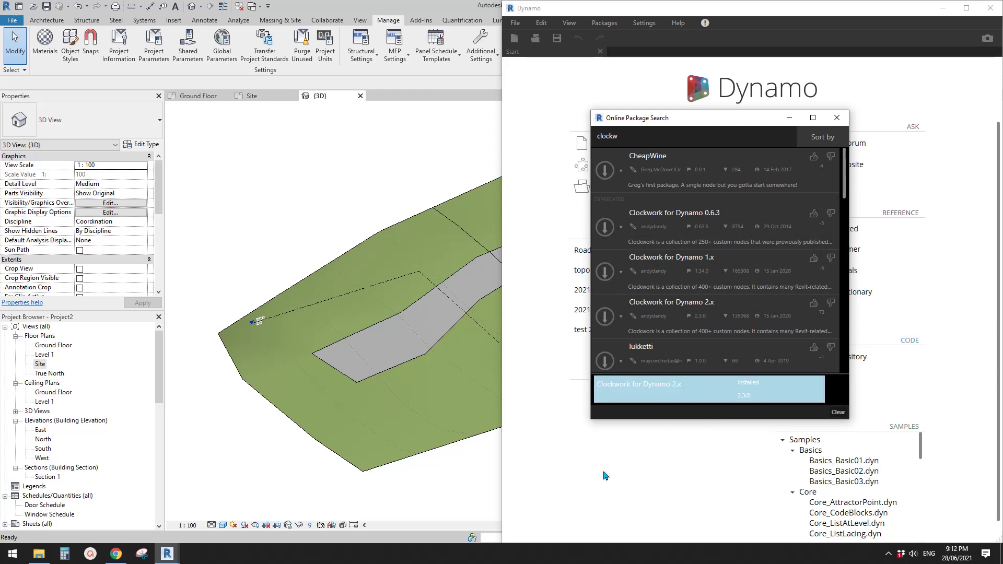
click(837, 118)
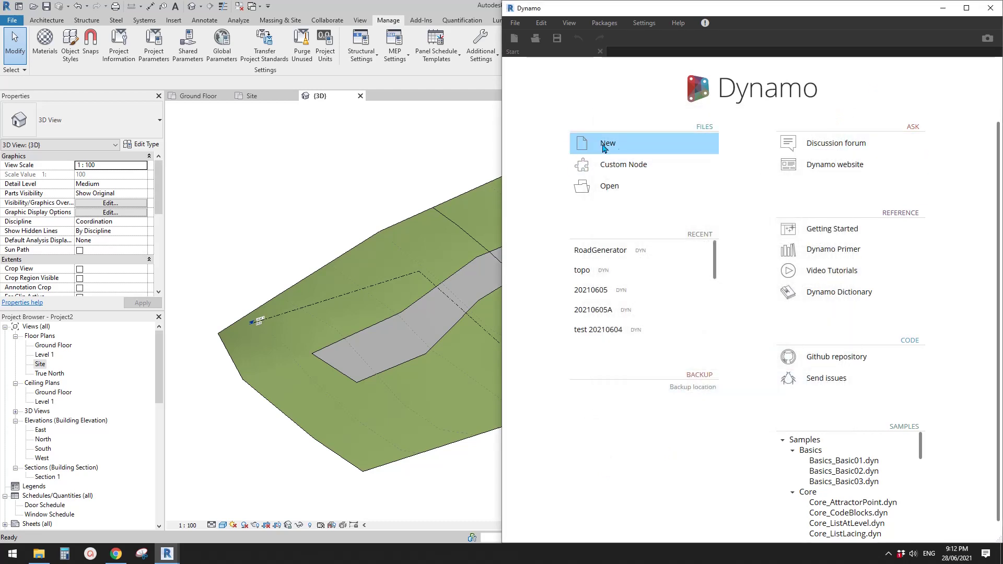
Create a new Dynamo graph and add the Clockwork Floor.SlabShapeByPoints node to it
click(605, 147)
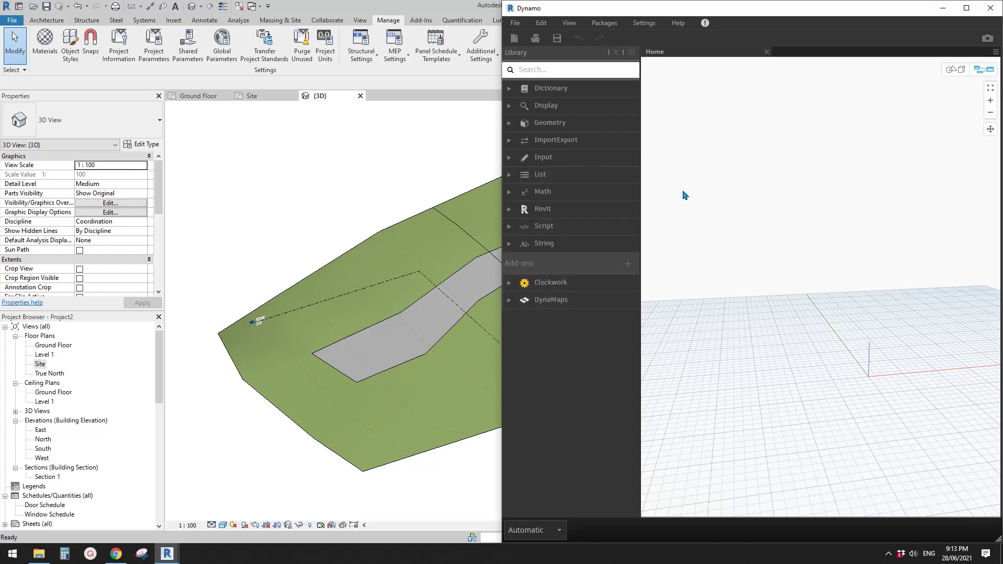
click(510, 284)
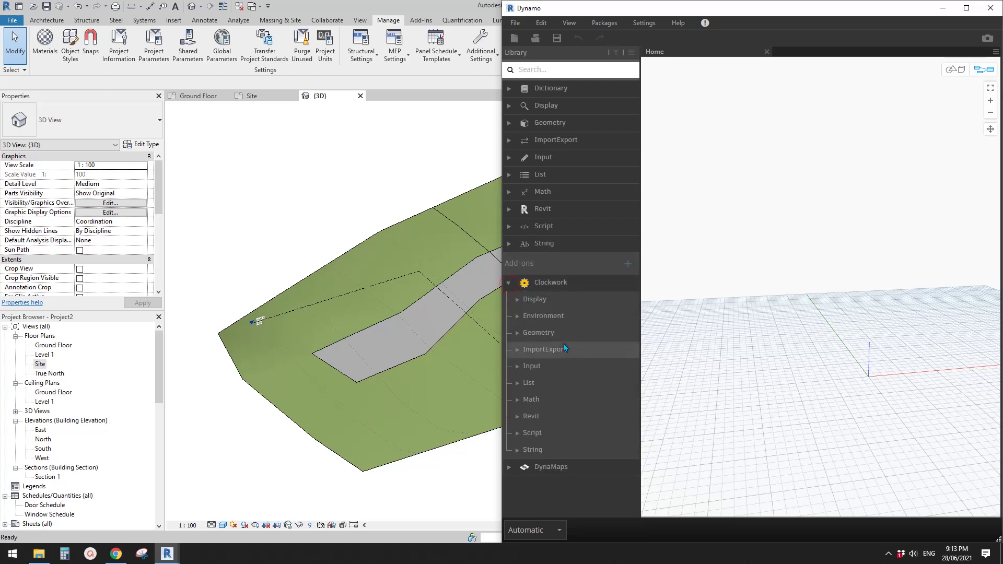
click(531, 414)
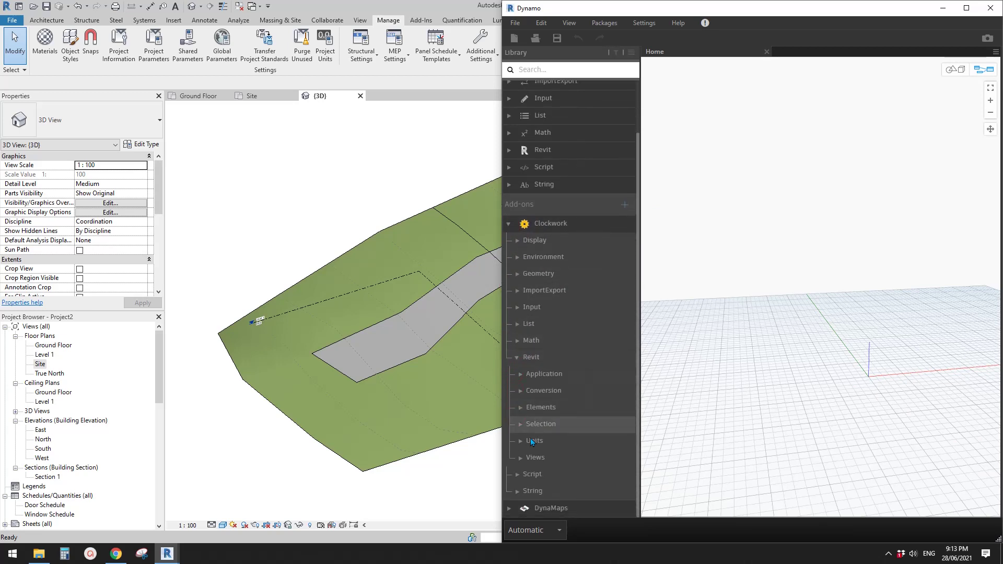
click(531, 412)
scroll(533, 407, down, 7)
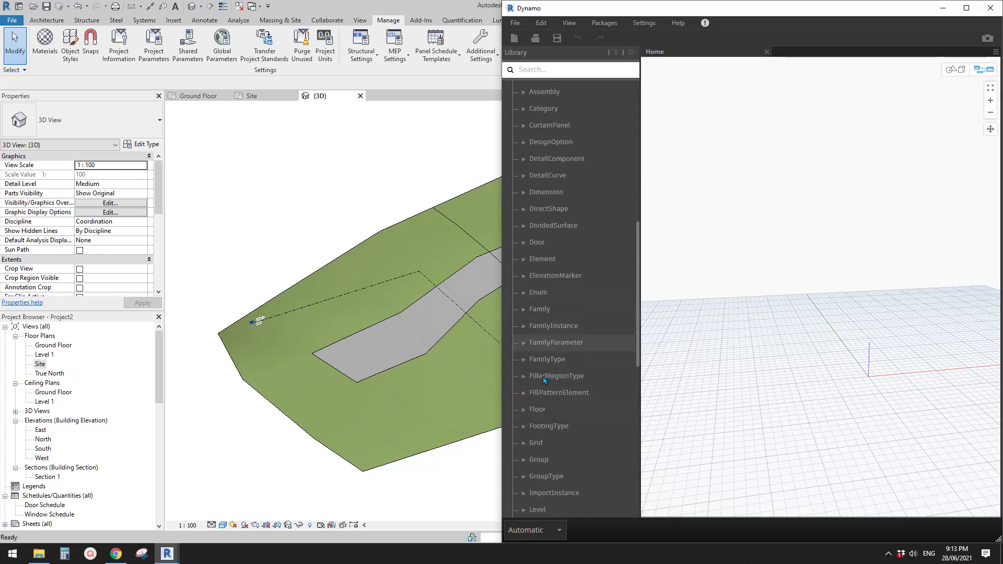
click(537, 409)
scroll(575, 365, down, 3)
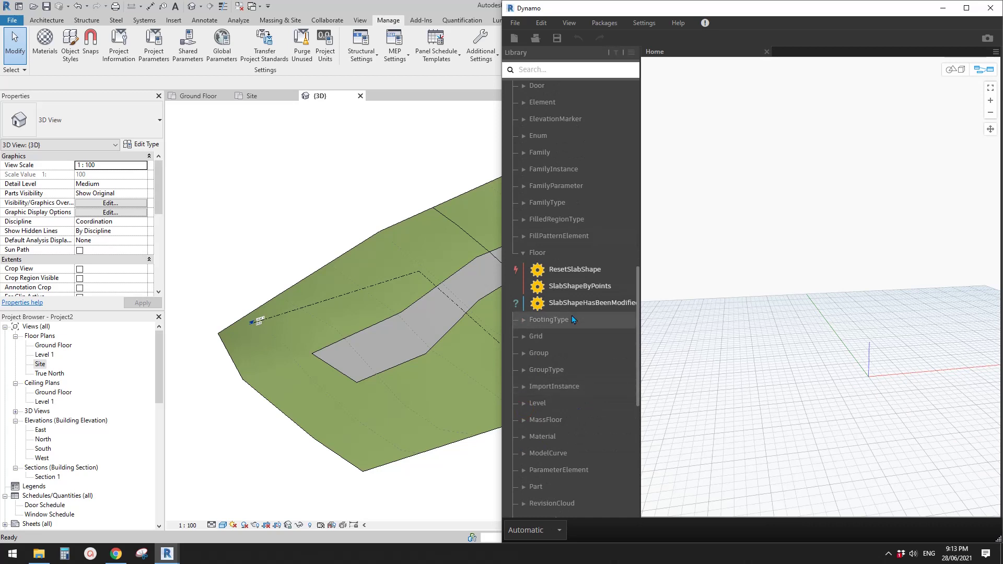
mouse_move(567, 307)
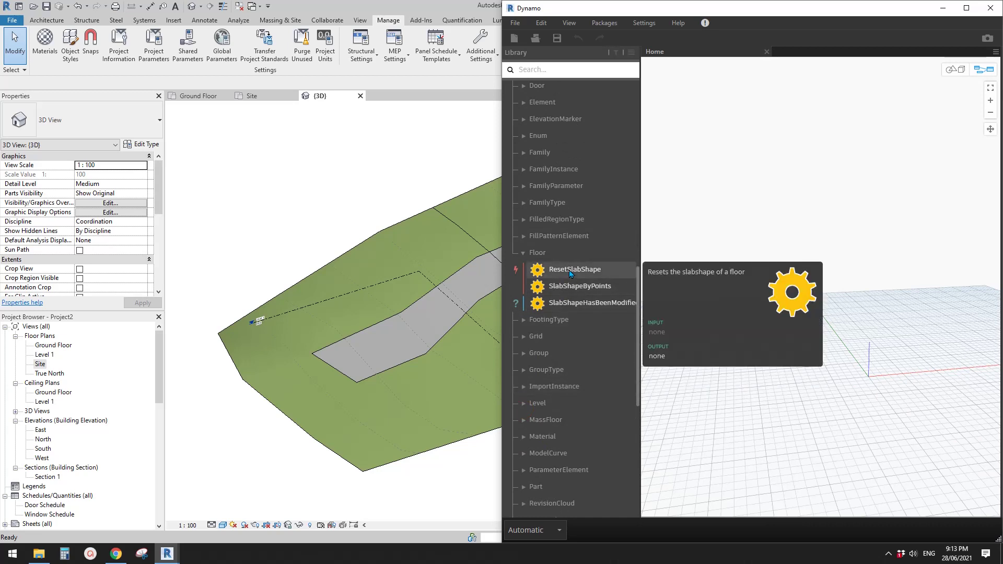
mouse_move(574, 291)
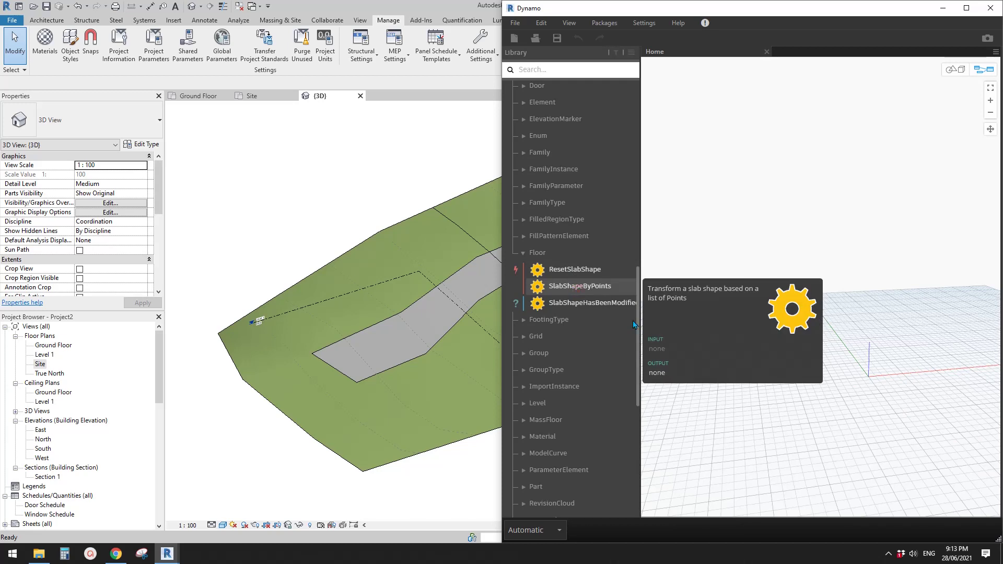
click(580, 286)
drag(830, 274, 873, 274)
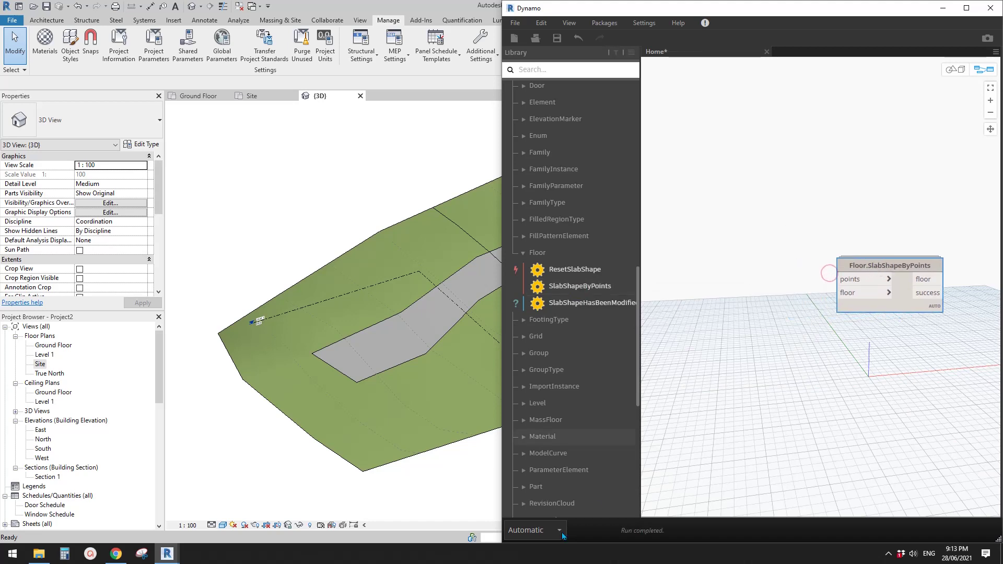
Set the graph's run mode to Manual and inspect the inputs of the Floor.SlabShapeByPoints node
click(542, 531)
click(528, 492)
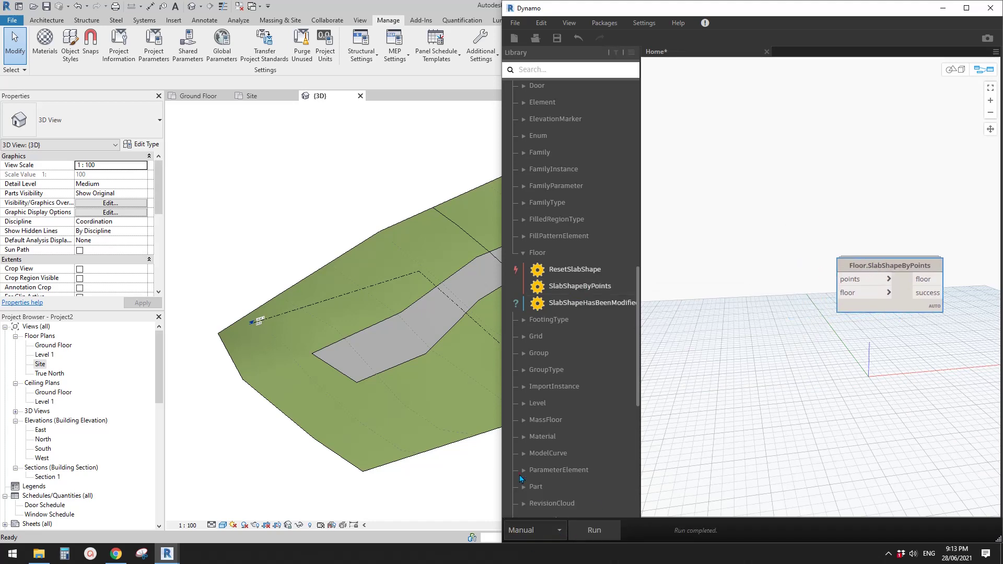
click(729, 333)
scroll(784, 292, up, 3)
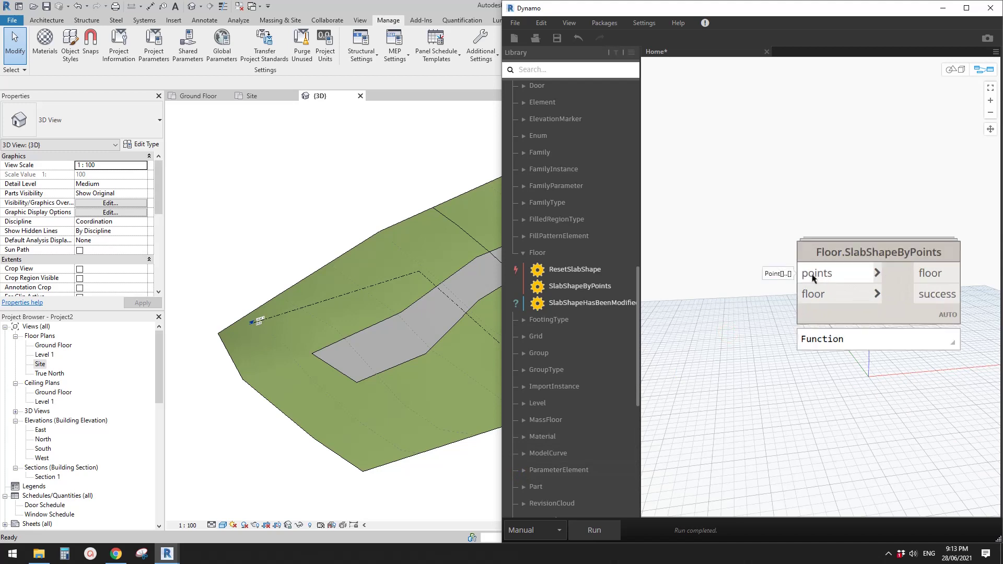
mouse_move(826, 277)
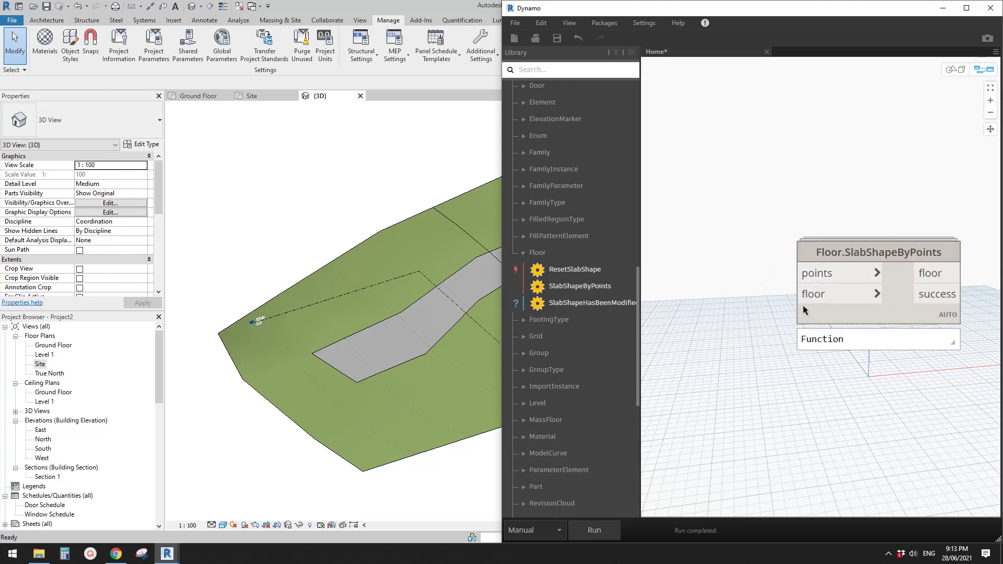
scroll(811, 291, down, 3)
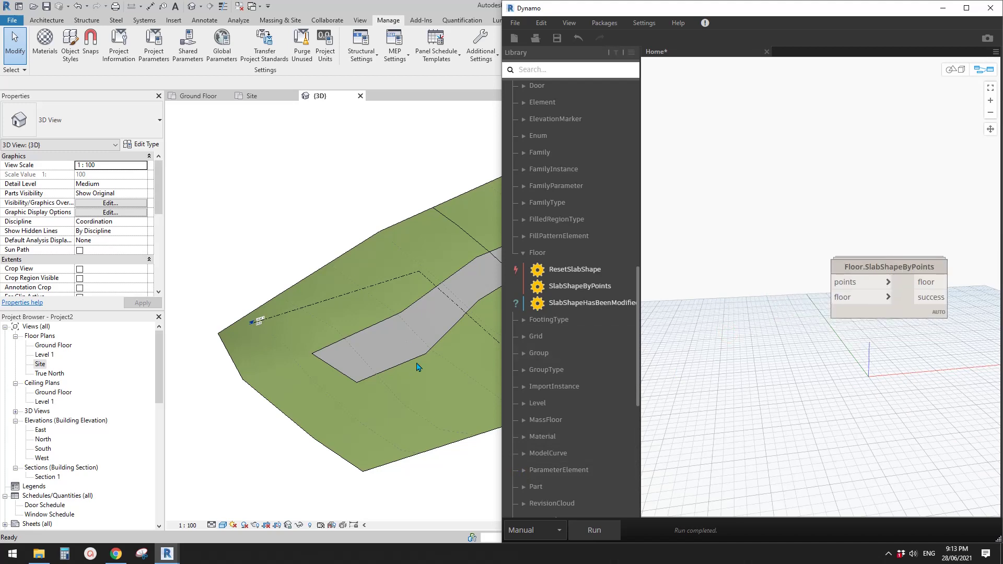
Arrange the Revit and Dynamo windows side by side, each filling half of the screen
shift+middle_drag(350, 255, 397, 337)
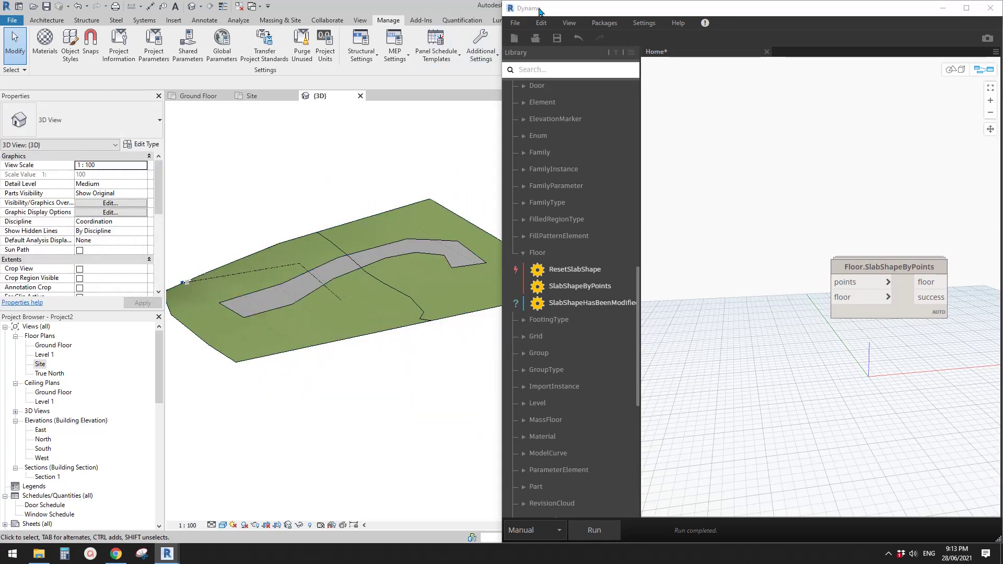
drag(676, 12, 1002, 18)
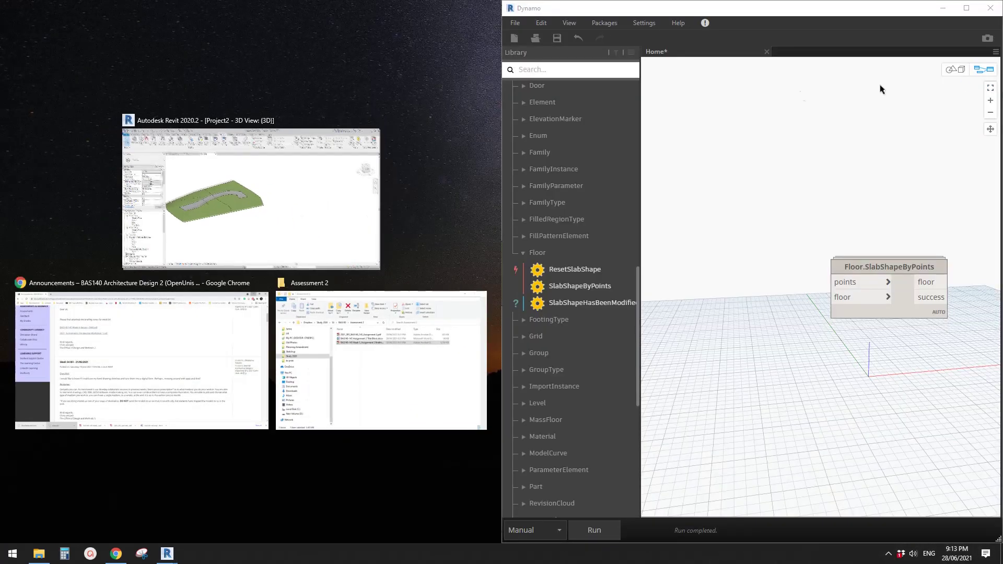
click(310, 183)
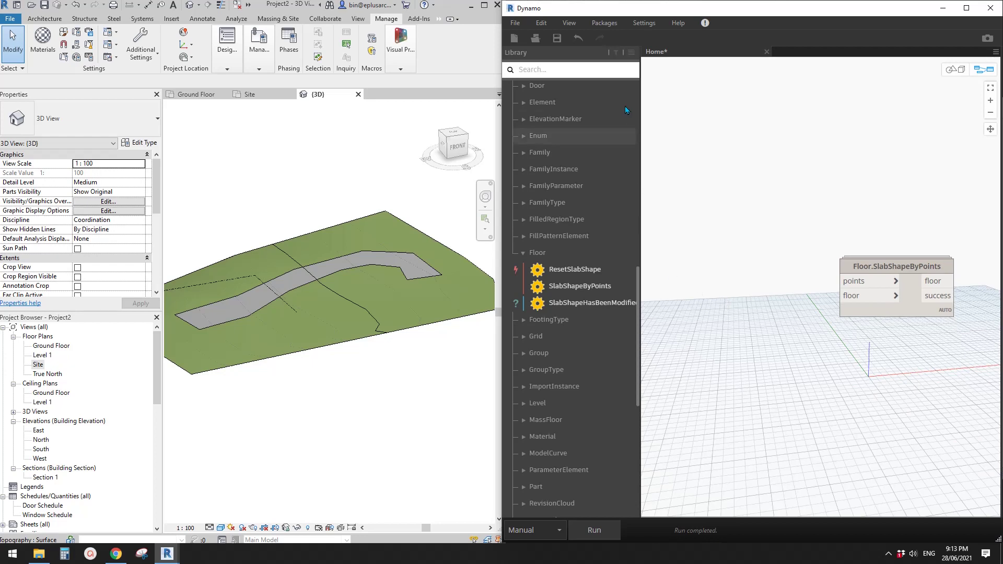
Add Revit's Select Model Element selection node to the graph, placed before the Floor.SlabShapeByPoints node
drag(639, 286, 638, 96)
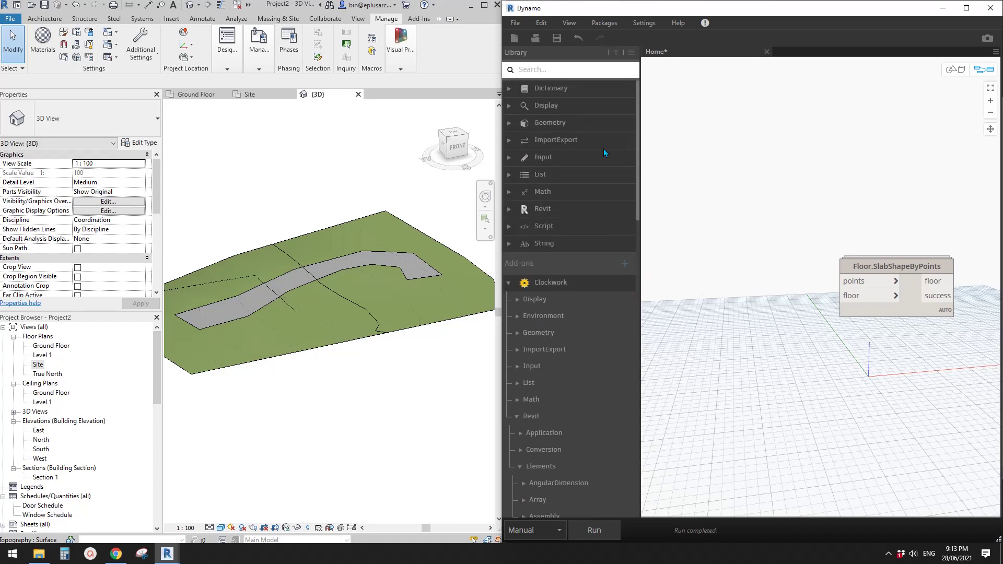
click(524, 209)
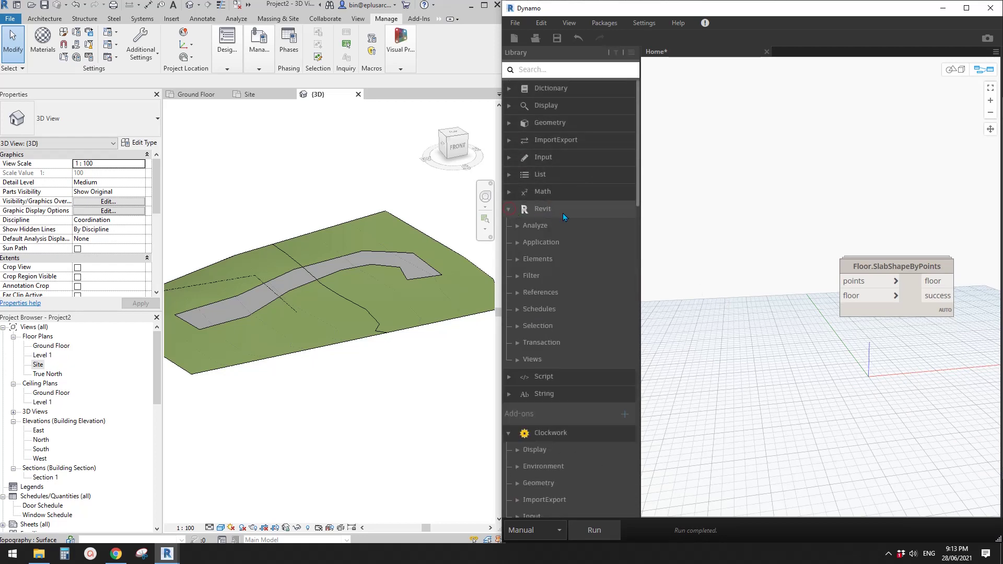
click(521, 326)
scroll(599, 309, down, 6)
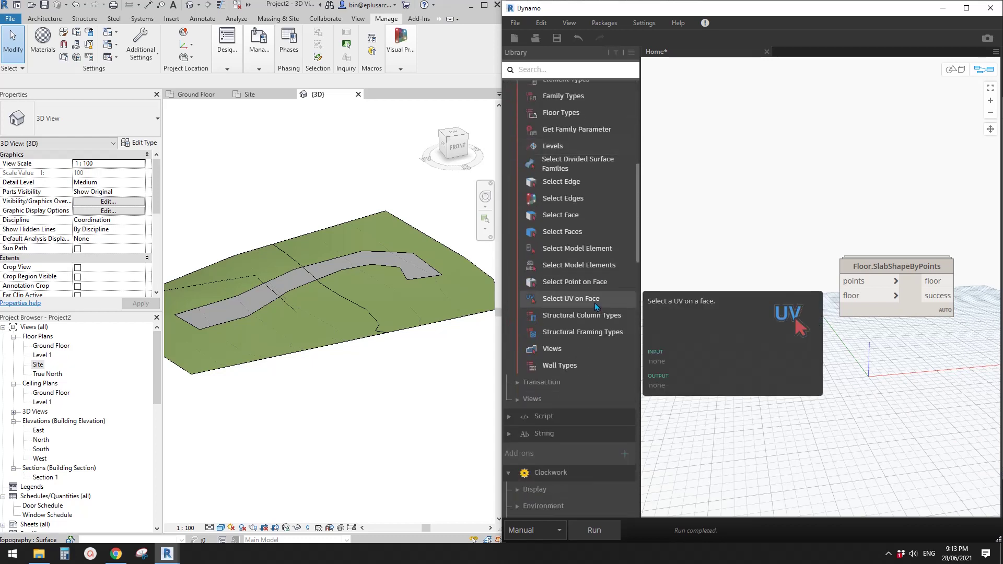
scroll(595, 304, up, 2)
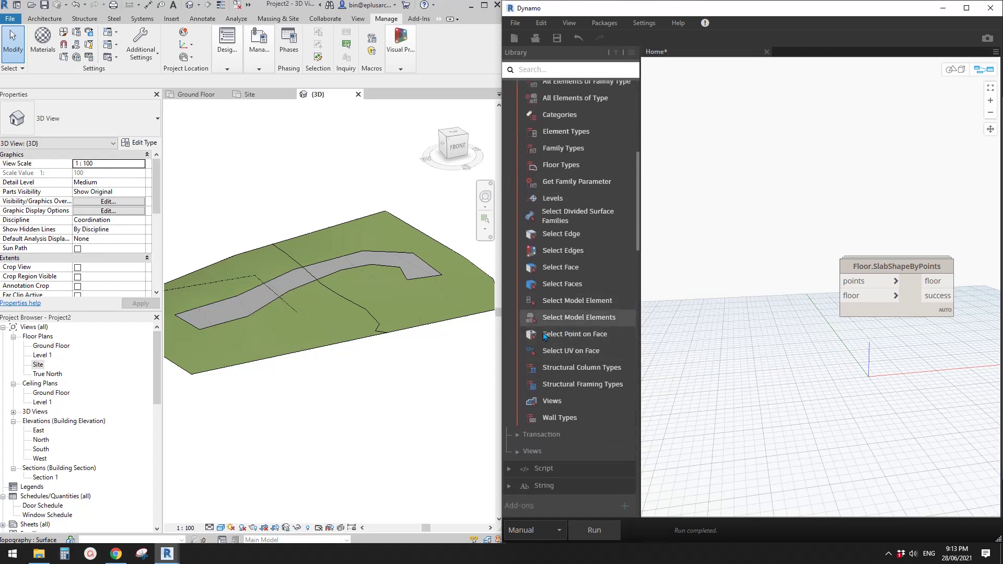
click(563, 303)
drag(855, 311, 727, 310)
Assign the path-shaped floor beneath the terrain in the Revit 3D view to the Select Model Element node
click(708, 299)
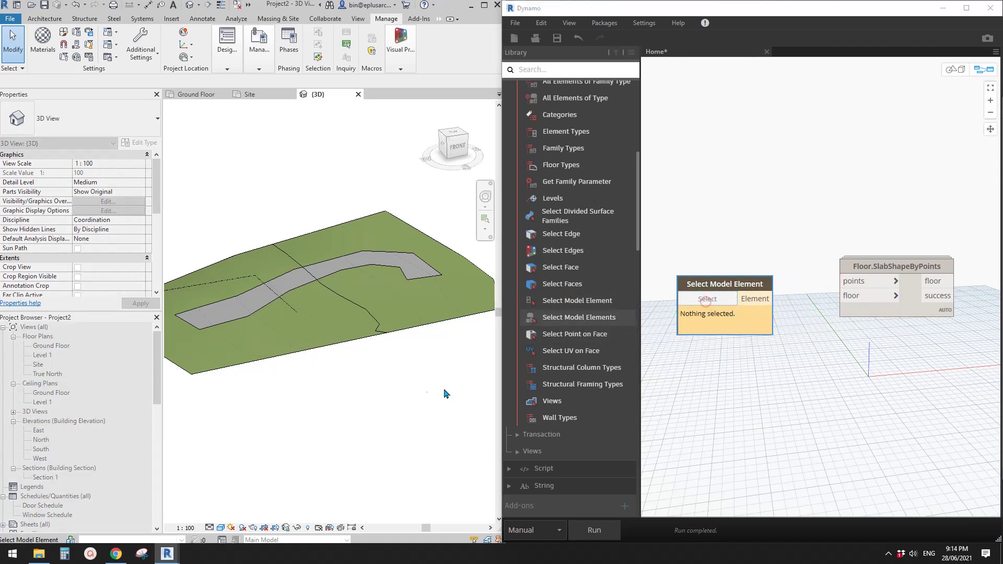
shift+middle_drag(364, 361, 418, 327)
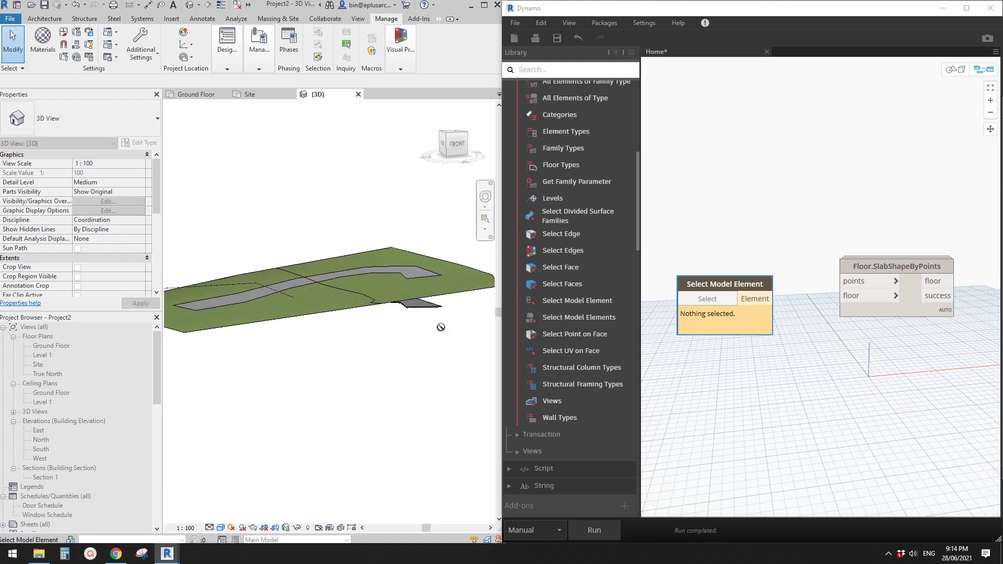
click(428, 313)
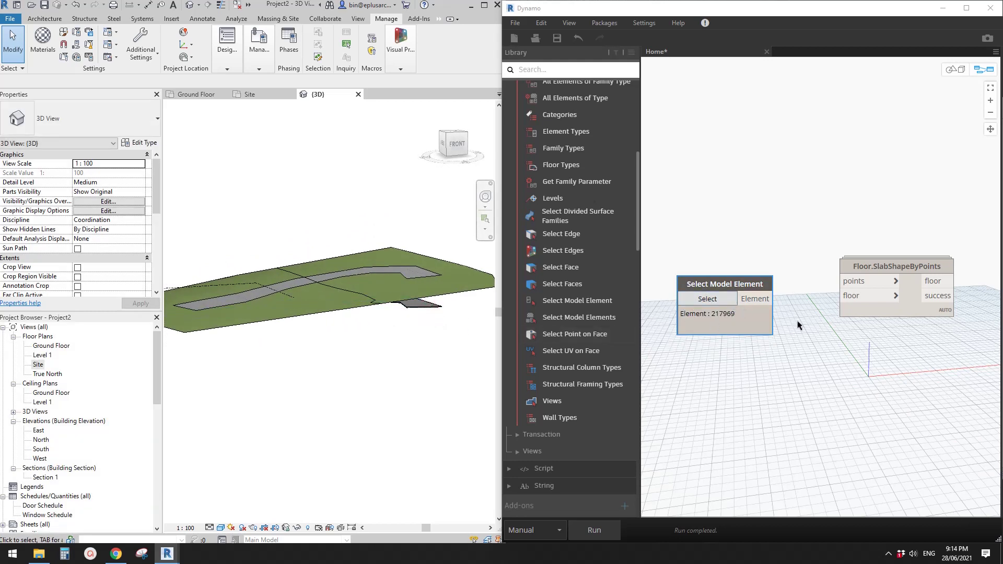
Connect the Select Model Element output to the floor input of Floor.SlabShapeByPoints and move the selection node slightly lower
drag(756, 299, 850, 294)
drag(753, 284, 772, 303)
middle_drag(776, 284, 780, 284)
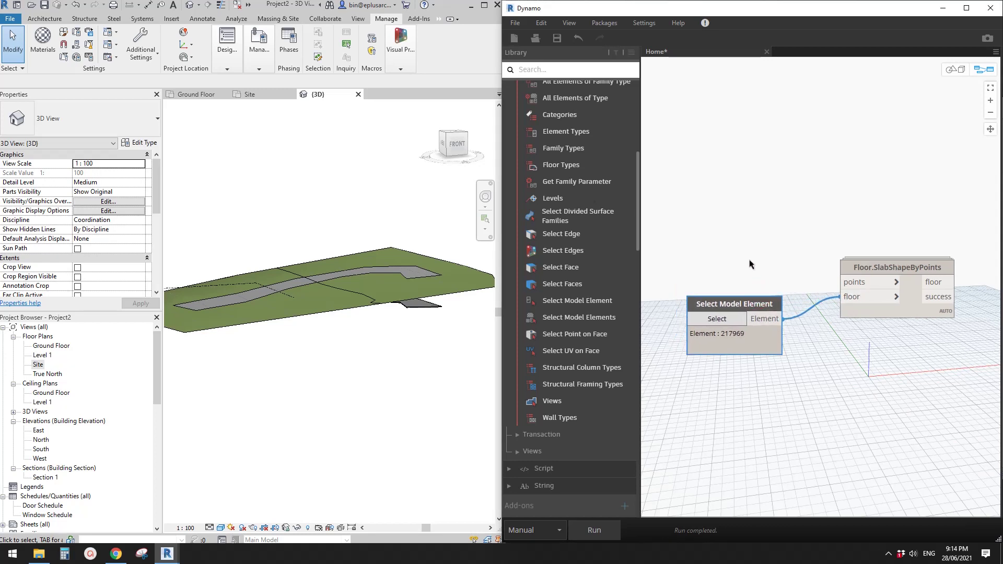
middle_drag(737, 244, 771, 245)
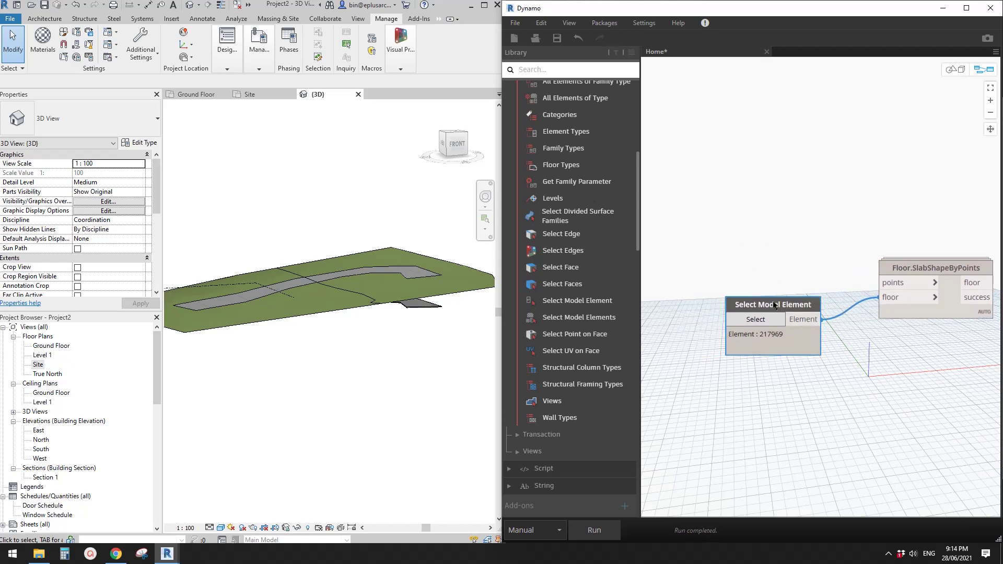
Duplicate the Select Model Element node and place the copy above the original
key(ctrl+c)
key(ctrl+v)
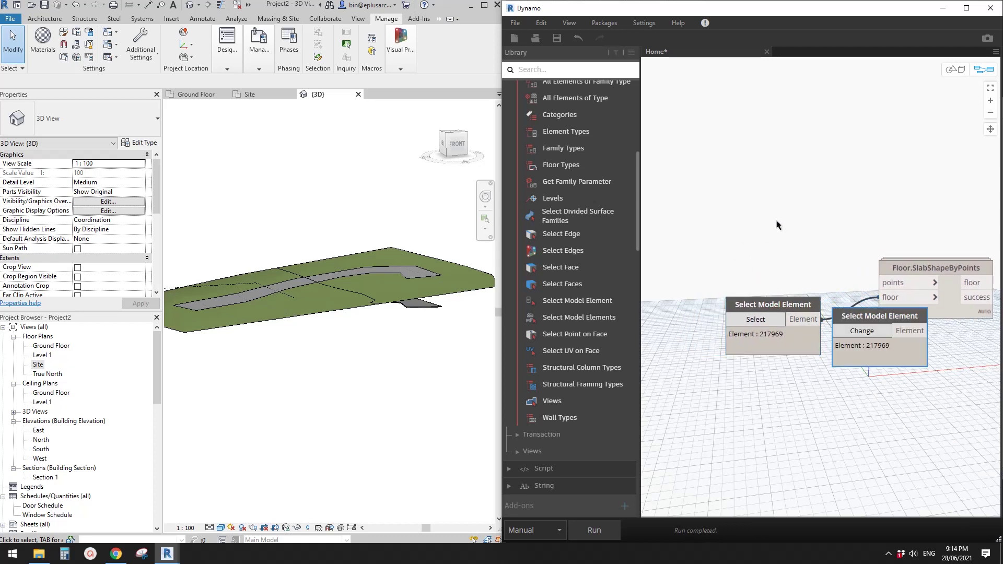
drag(863, 333, 729, 212)
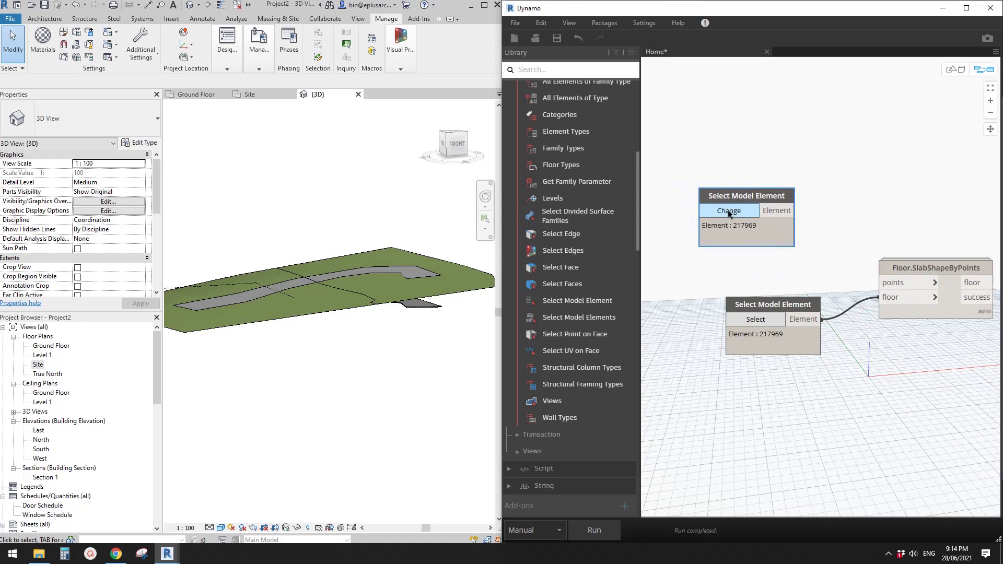
Assign the path-shaped topography subregion in the Revit 3D view to the copied selection node and shift the node slightly
click(729, 211)
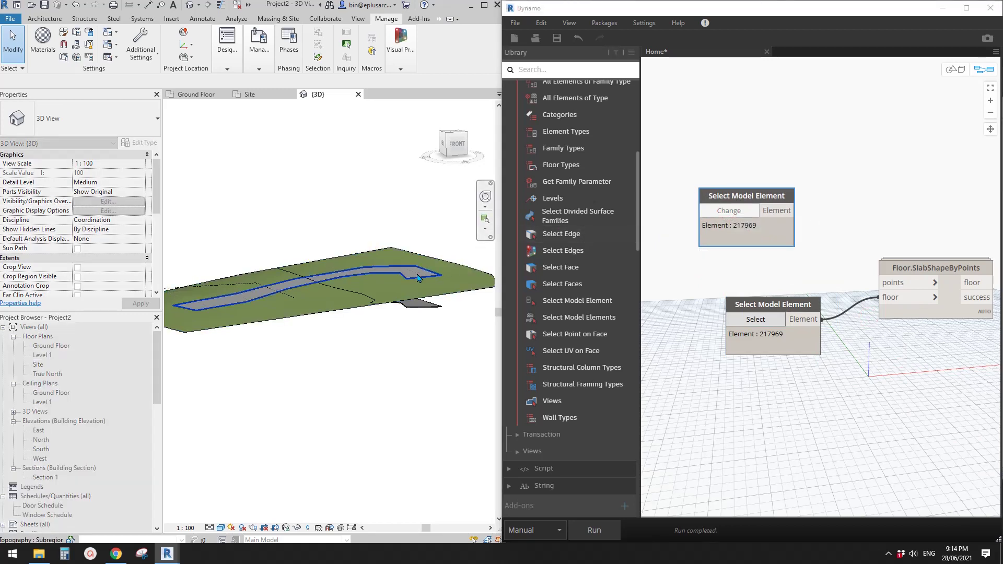
click(414, 273)
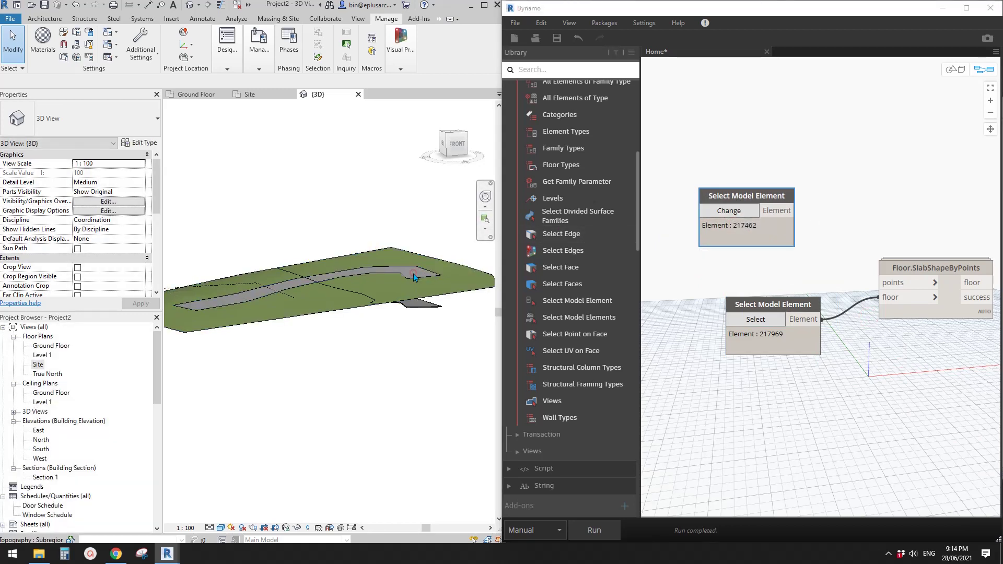
drag(771, 192, 750, 194)
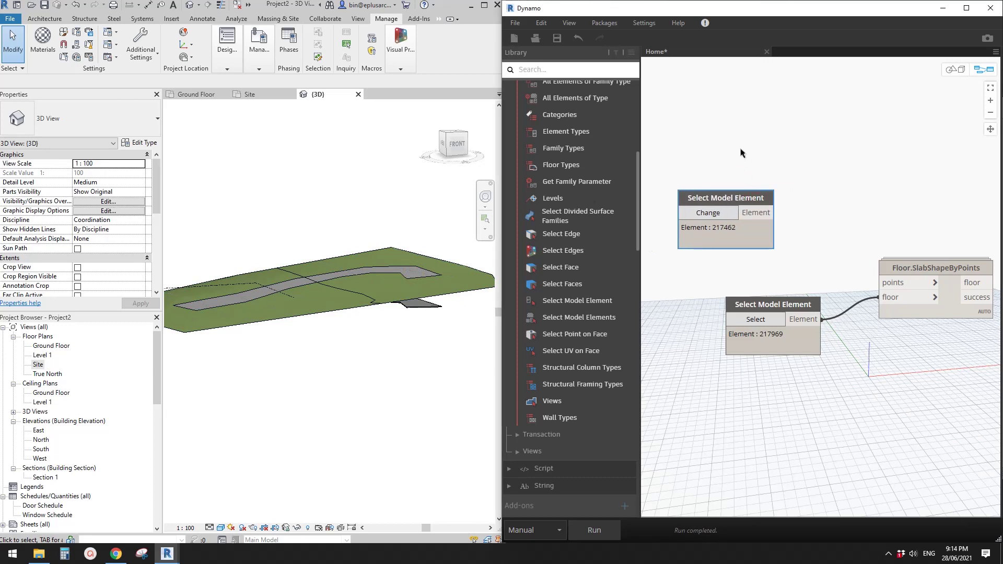
Add Revit's Topography.Points node to the graph, placed beside the copied Select Model Element node
scroll(601, 193, up, 6)
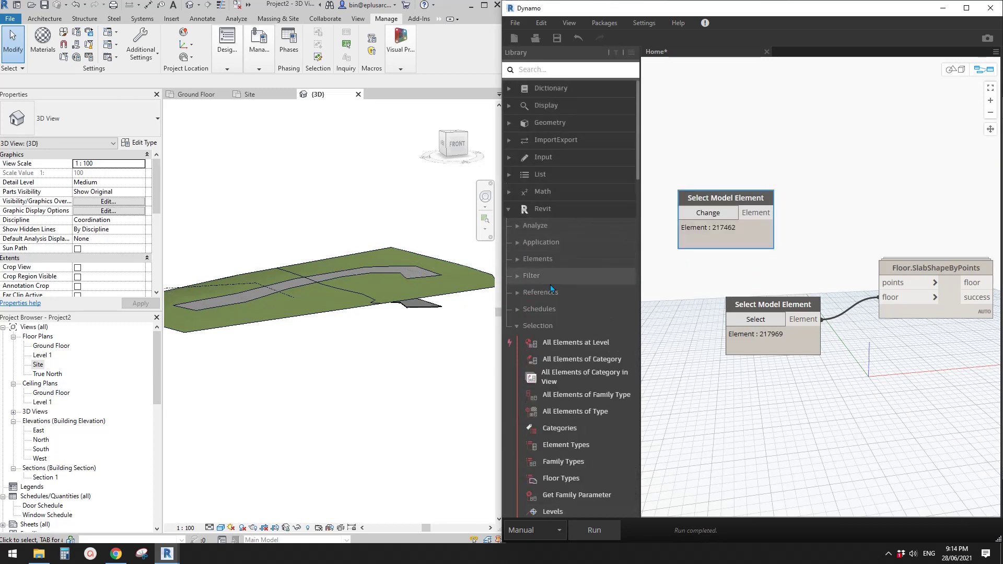
click(526, 326)
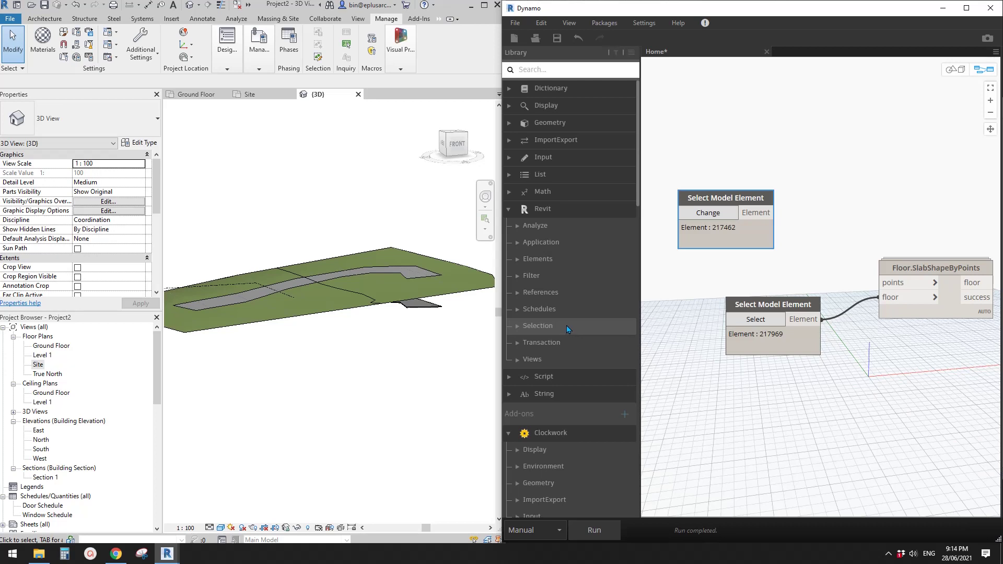
click(516, 258)
scroll(583, 298, down, 1)
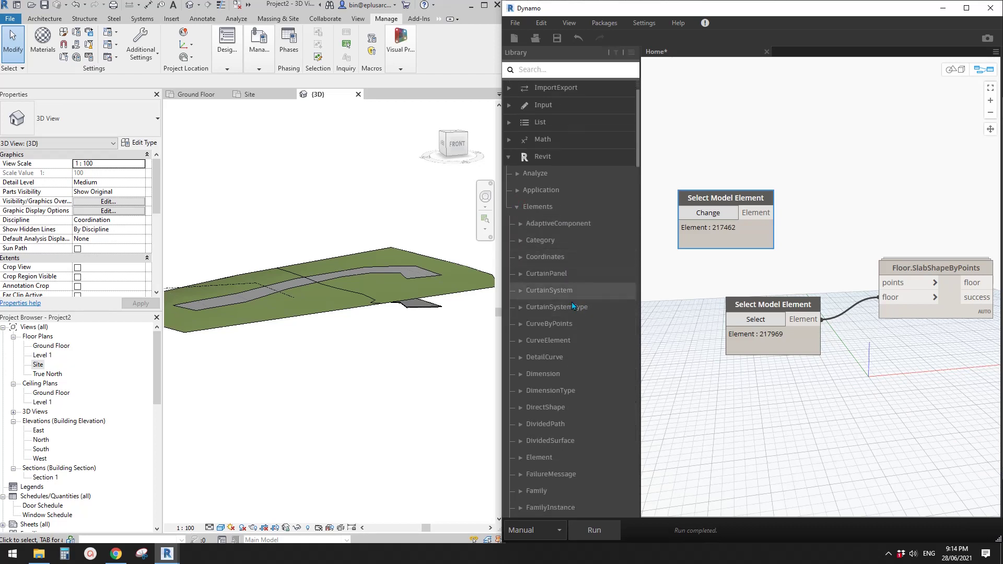
scroll(575, 305, down, 7)
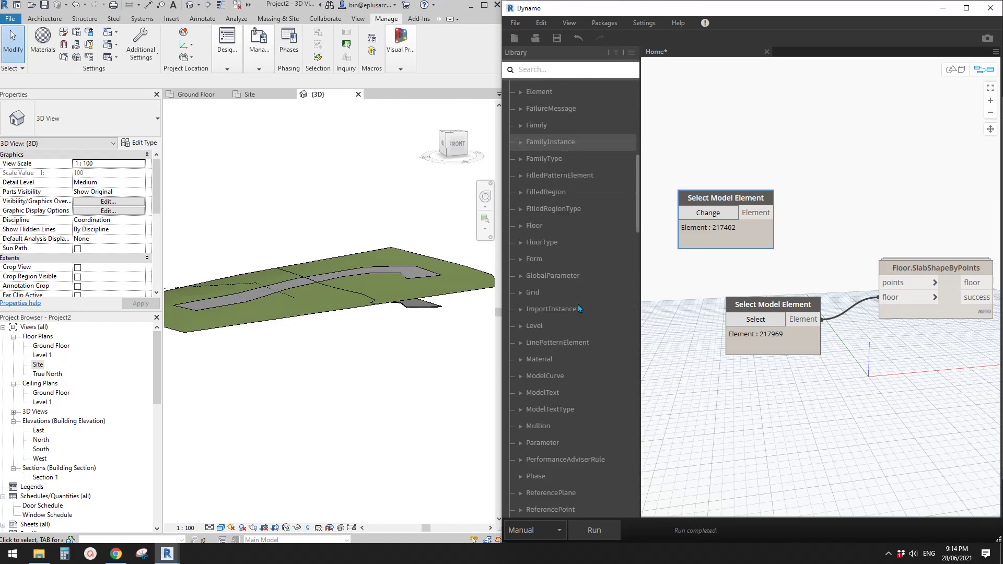
scroll(578, 308, down, 3)
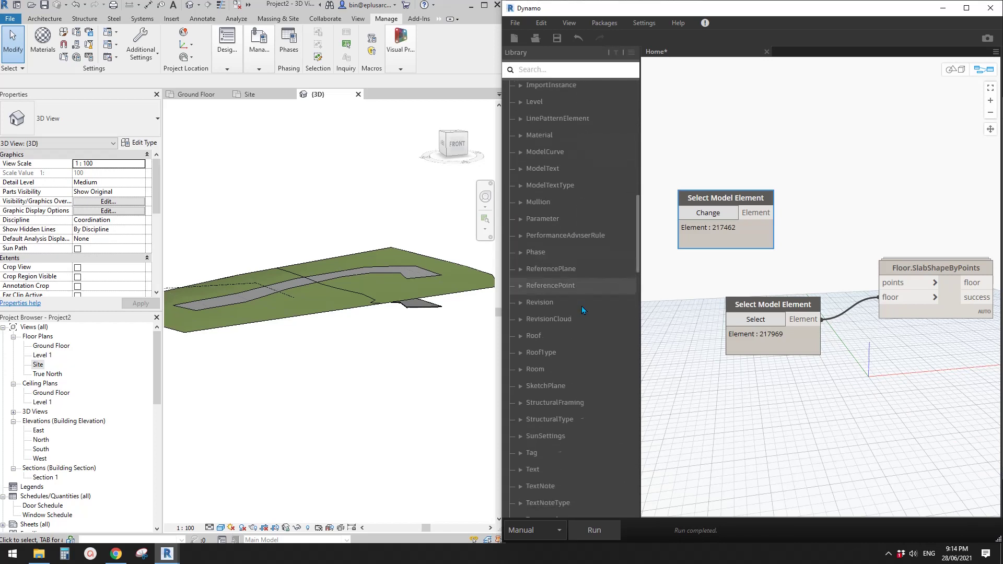
scroll(582, 306, down, 3)
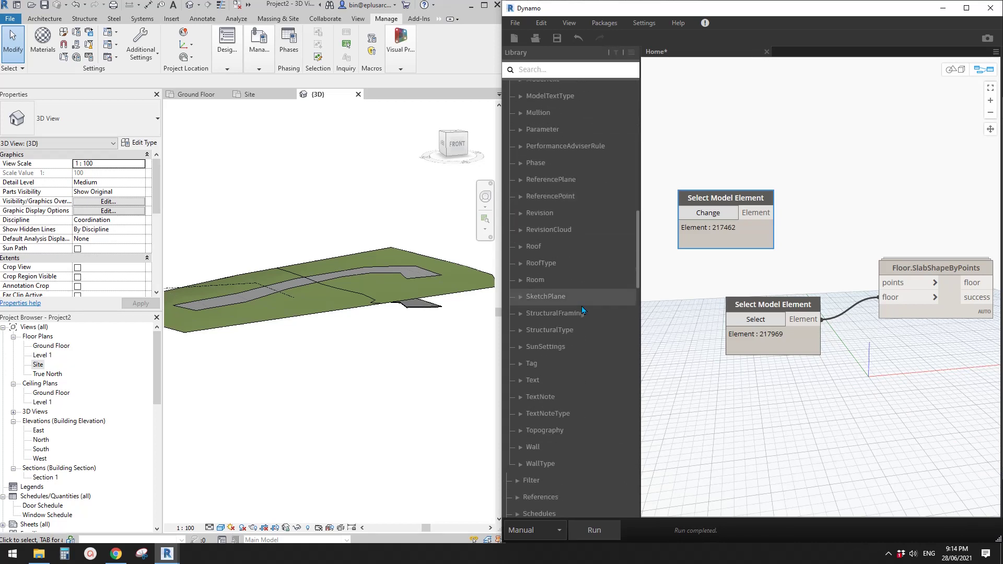
click(521, 431)
scroll(583, 420, down, 2)
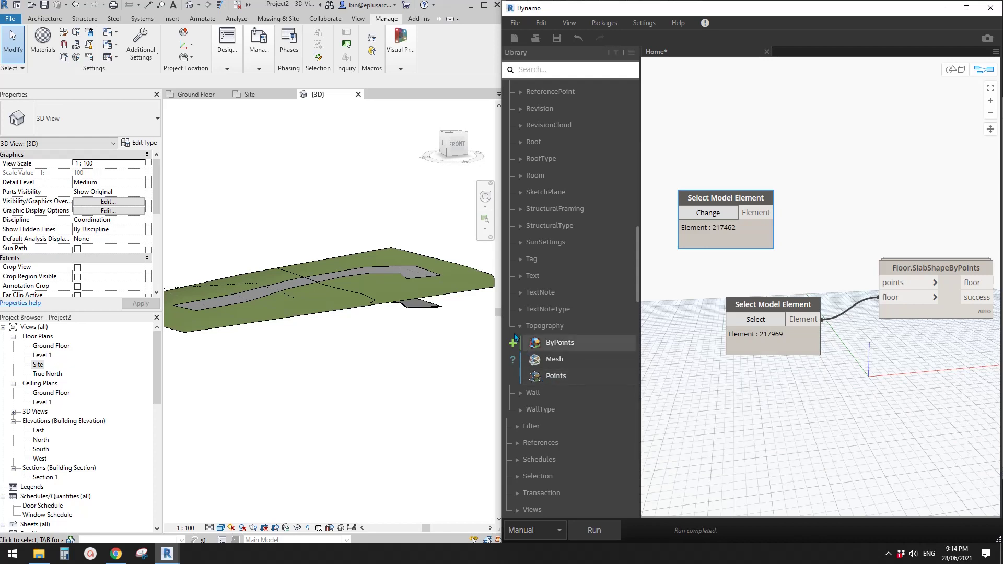
click(554, 378)
drag(833, 311, 812, 211)
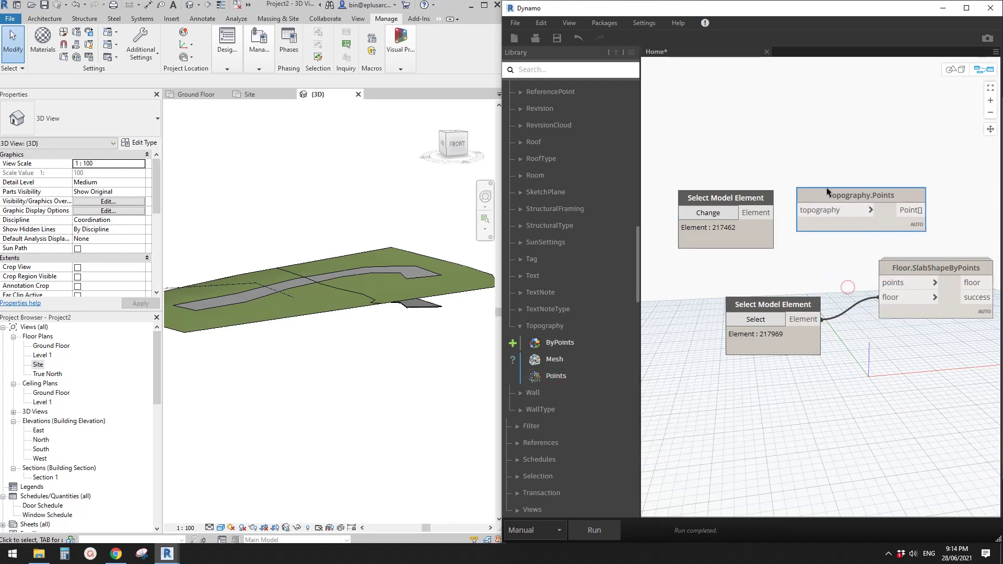
Connect the subregion selection's Element output to the topography input of Topography.Points, align the node and run the graph
click(812, 212)
click(760, 212)
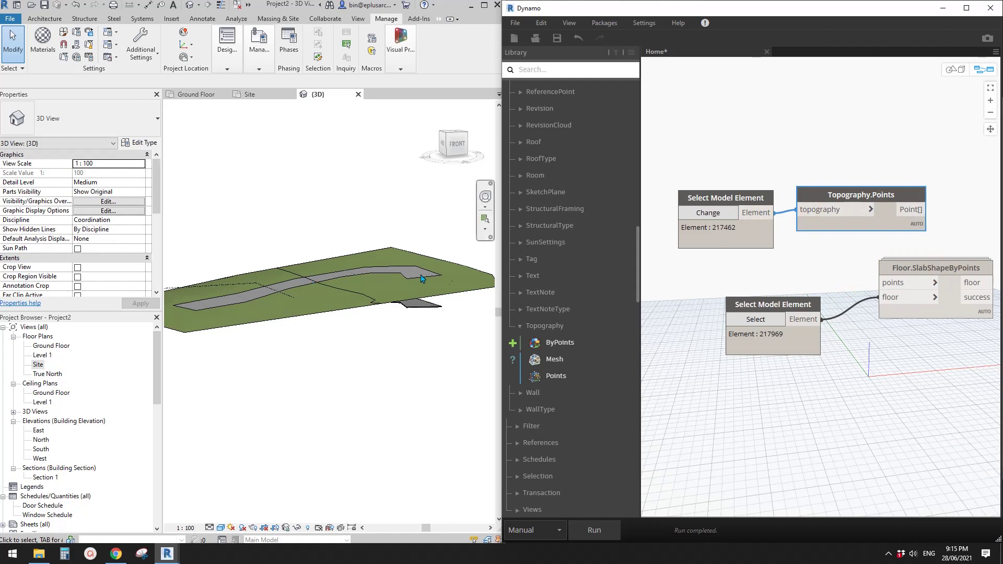
drag(834, 197, 836, 199)
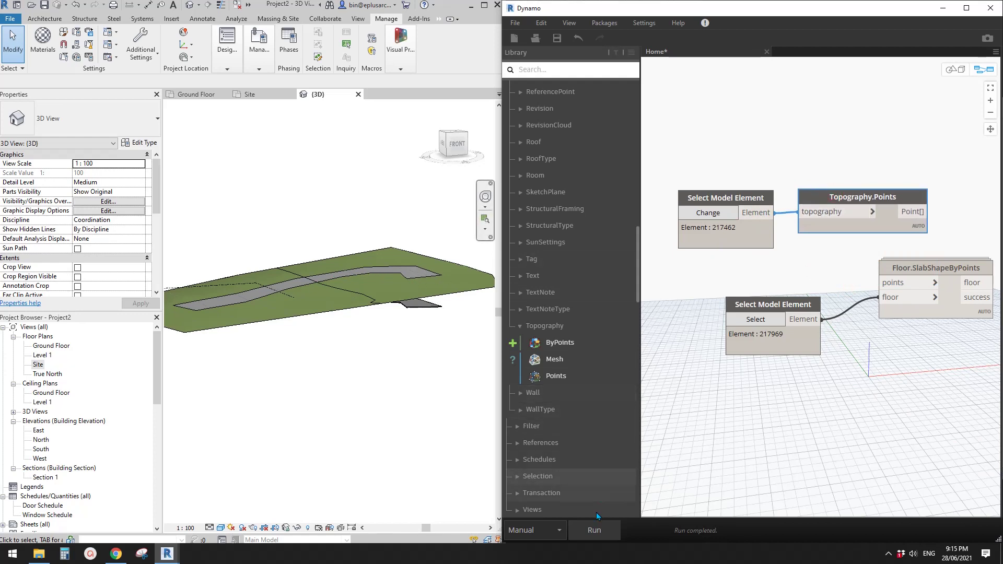
click(596, 531)
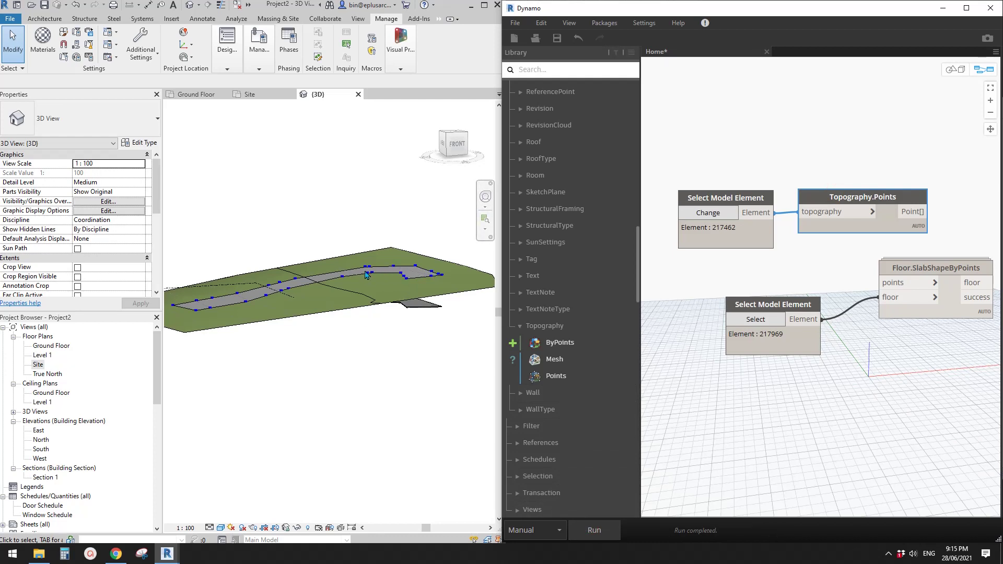
Connect the Point[] output of Topography.Points to the points input of Floor.SlabShapeByPoints and run the graph
shift+middle_drag(329, 358, 373, 276)
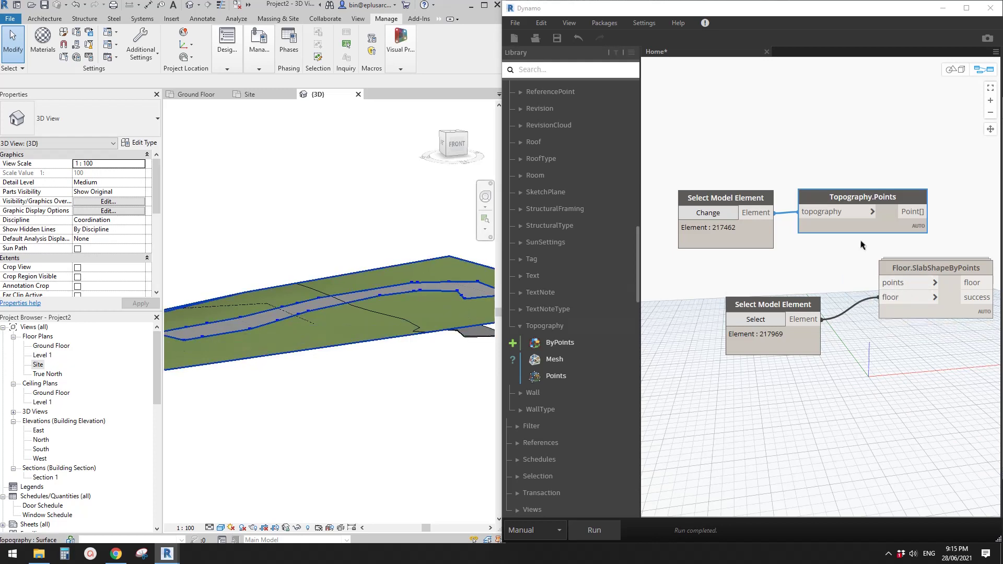
drag(910, 211, 894, 285)
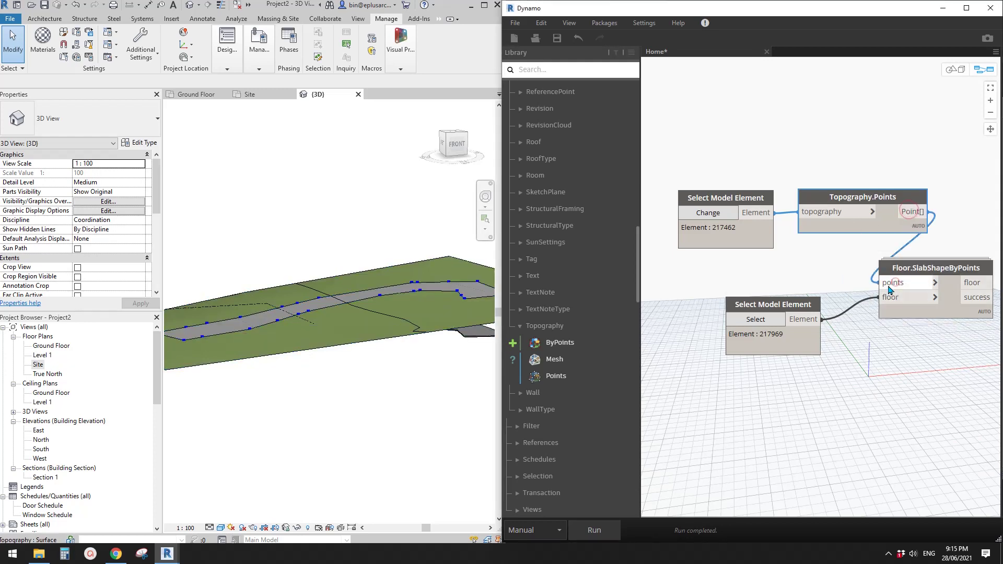
click(609, 533)
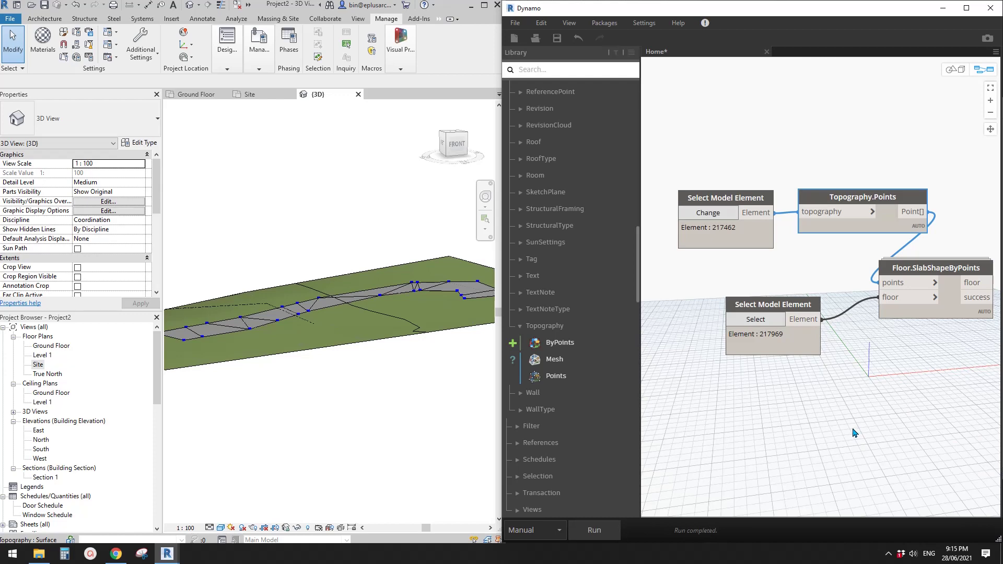
Examine the reshaped path floor from several angles in the Revit 3D view, with the toposurface temporarily hidden and with it shown
shift+middle_drag(421, 358, 417, 337)
click(412, 323)
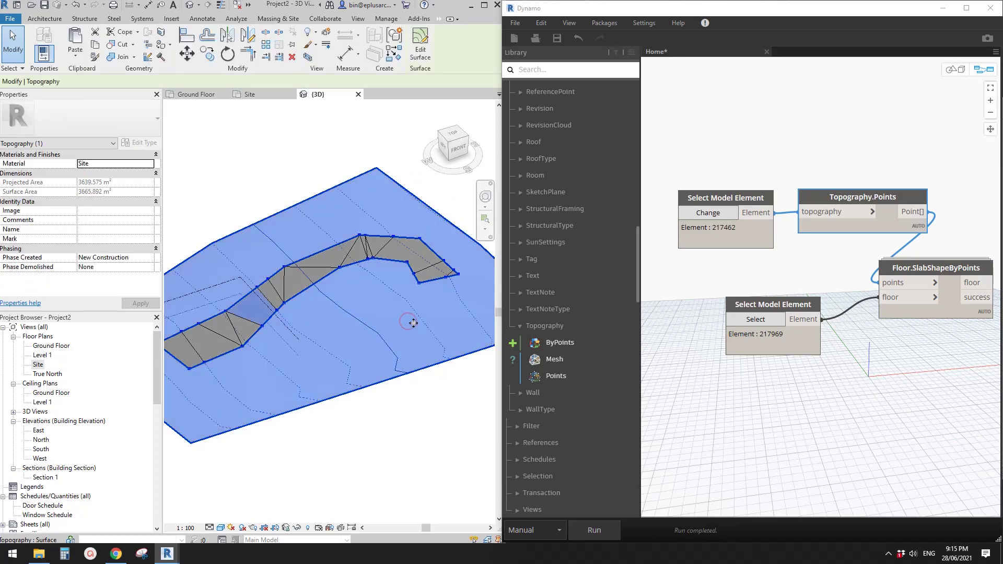
key(h)
key(h)
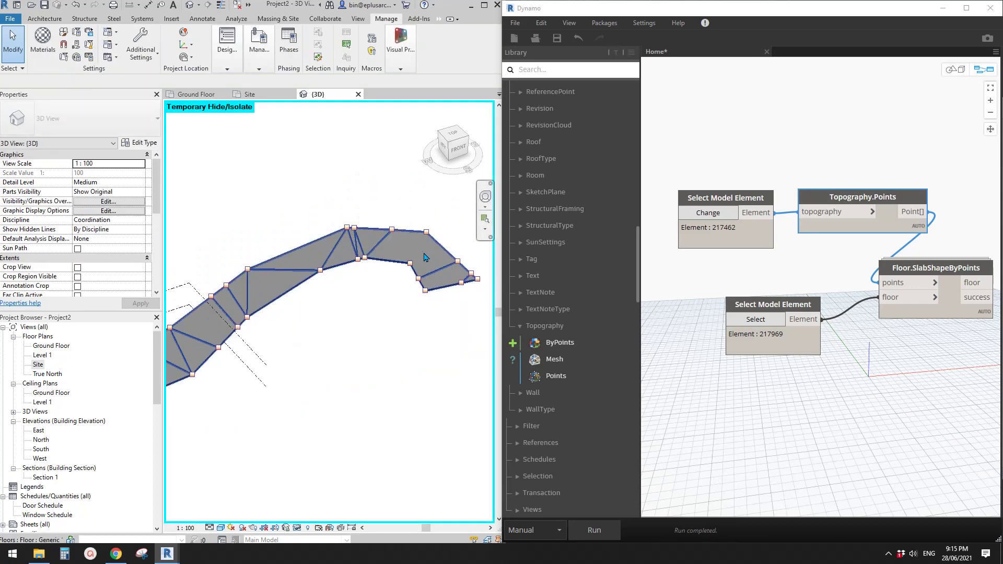
click(423, 253)
shift+middle_drag(387, 341, 414, 332)
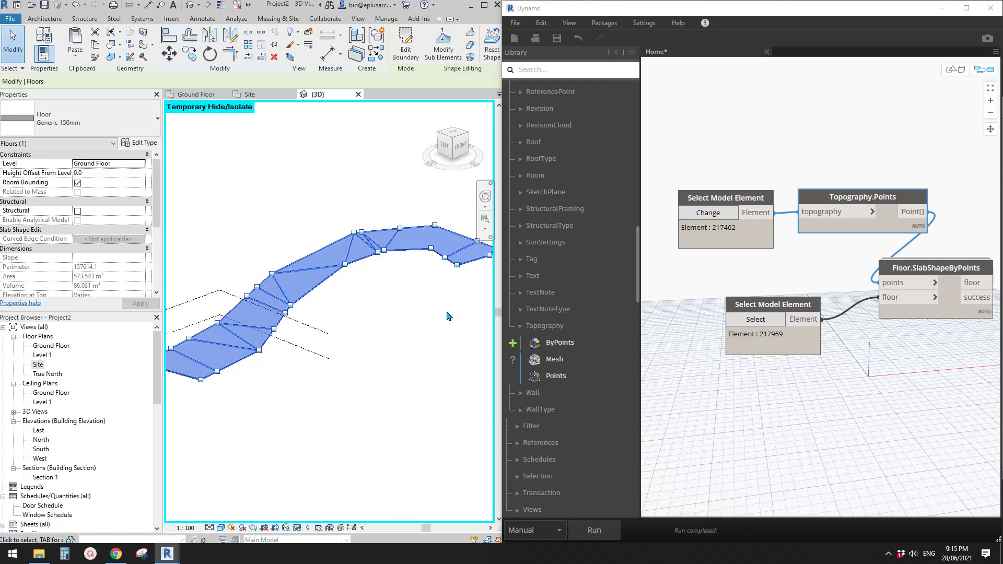
key(Escape)
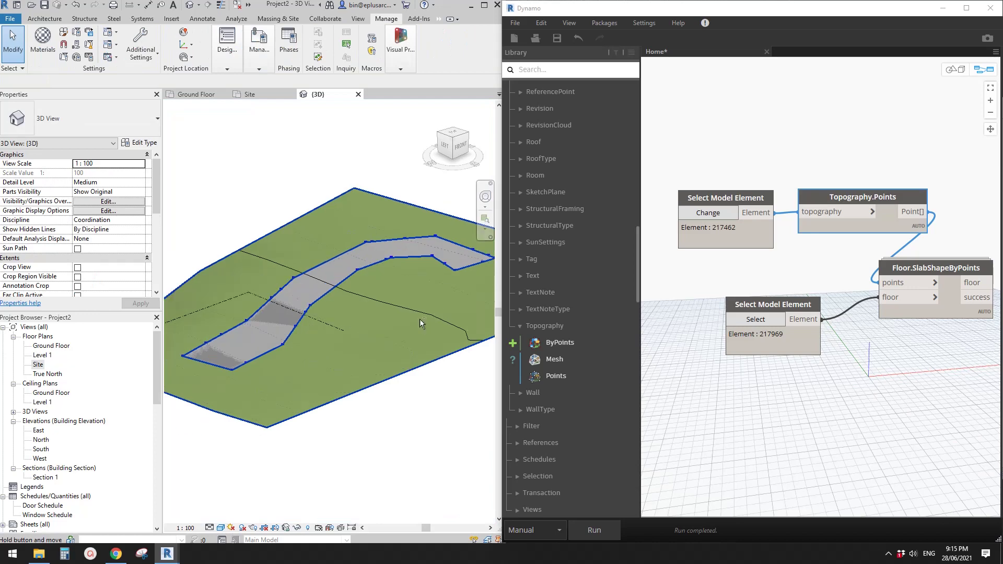
mouse_move(419, 319)
shift+middle_down()
mouse_move(382, 320)
mouse_move(430, 335)
mouse_move(418, 337)
shift+middle_up()
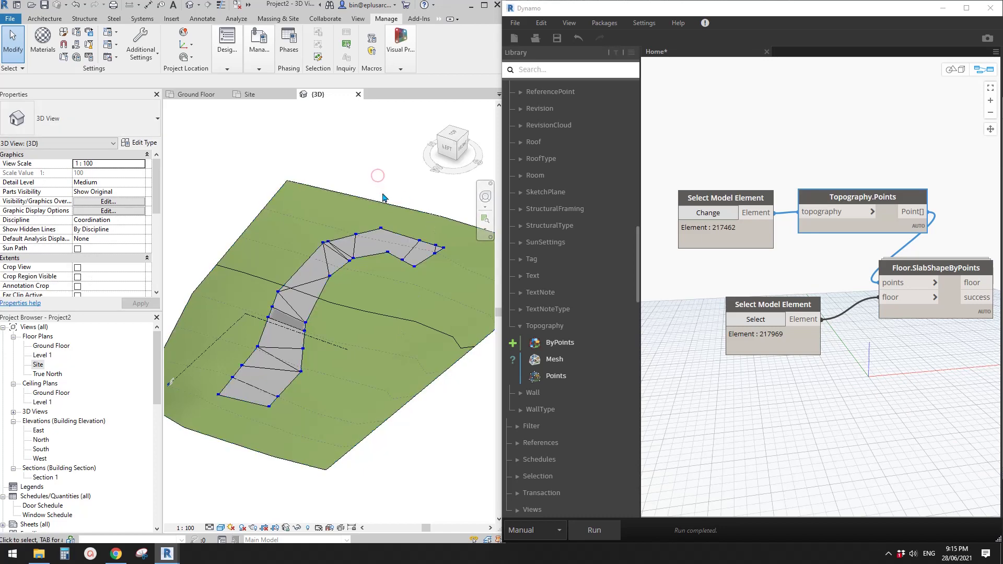
shift+middle_drag(383, 198, 379, 340)
click(418, 297)
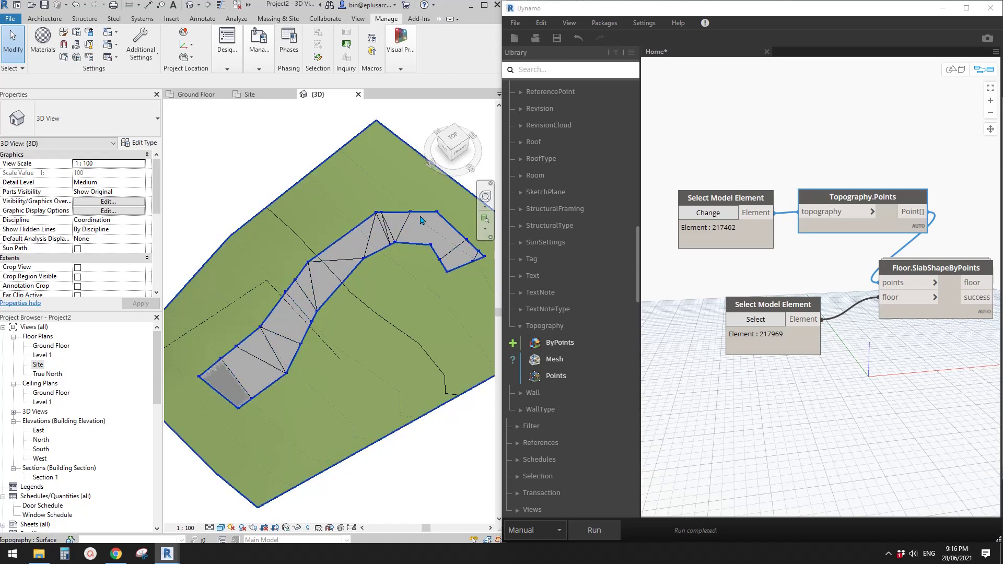
middle_drag(430, 280, 423, 281)
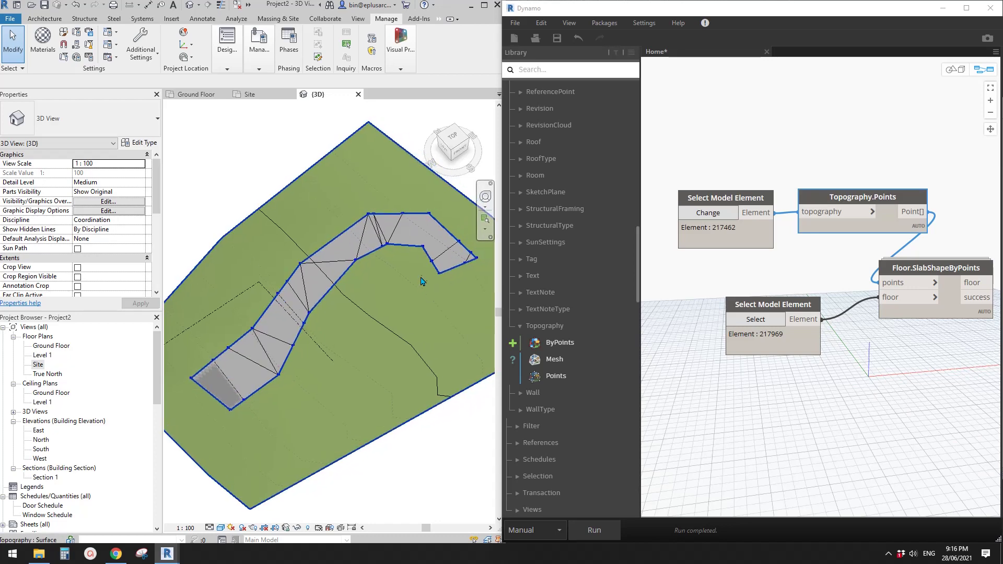
Tidy the graph by moving the floor selection node closer to Floor.SlabShapeByPoints and shifting Topography.Points and its selection node slightly up
drag(770, 305, 790, 291)
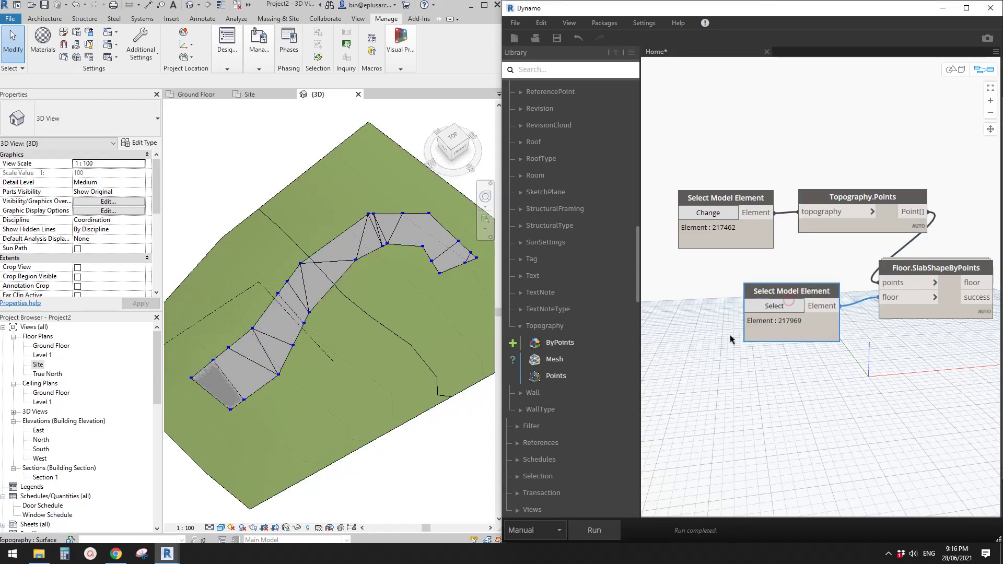
drag(836, 197, 830, 192)
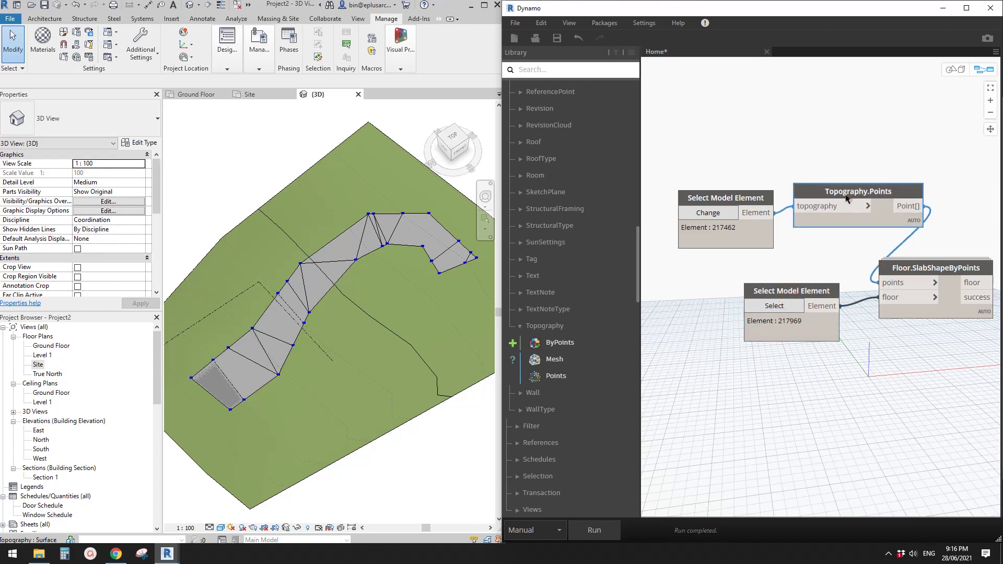
mouse_move(730, 201)
mouse_down()
mouse_move(745, 184)
mouse_move(723, 189)
mouse_up()
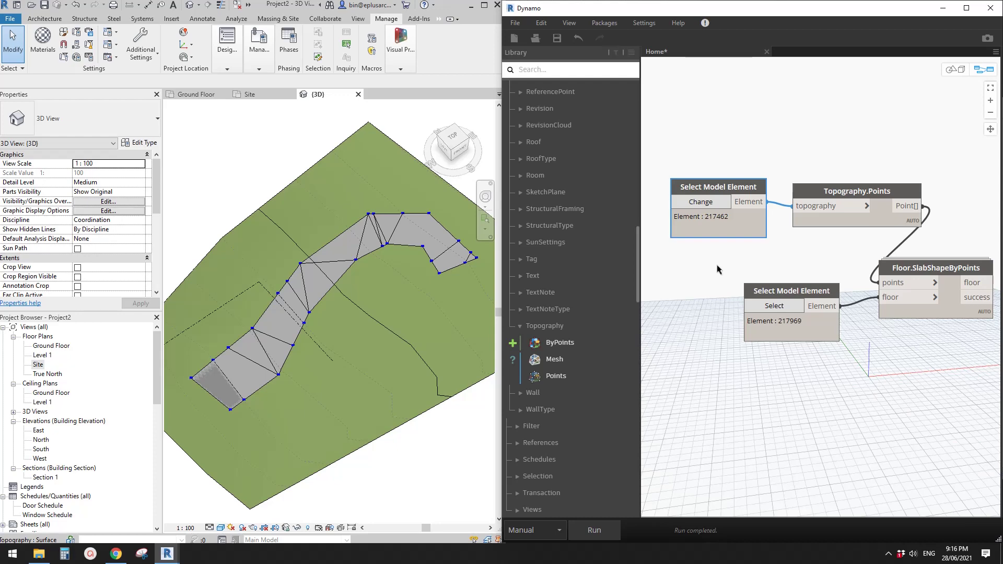